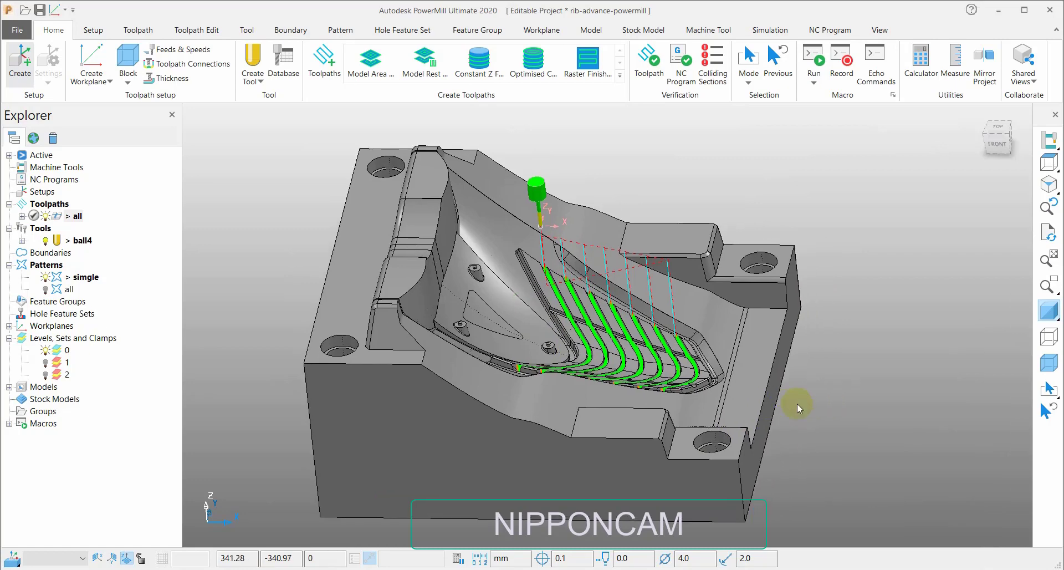
Simulate the toolpath all from its start at 15.0 x feed rate, watching the tool along the ribs.
right_click(72, 215)
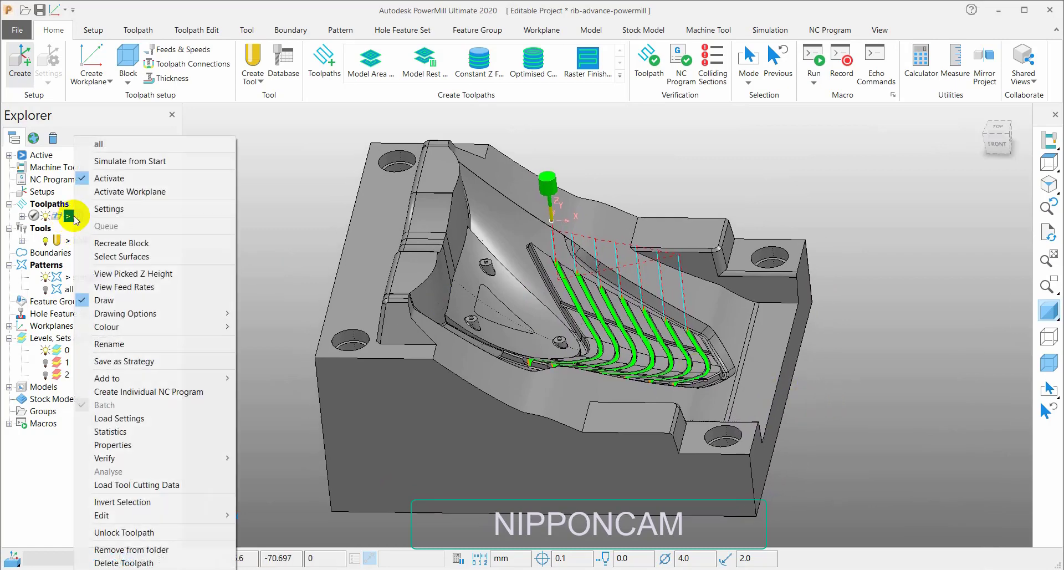
click(111, 160)
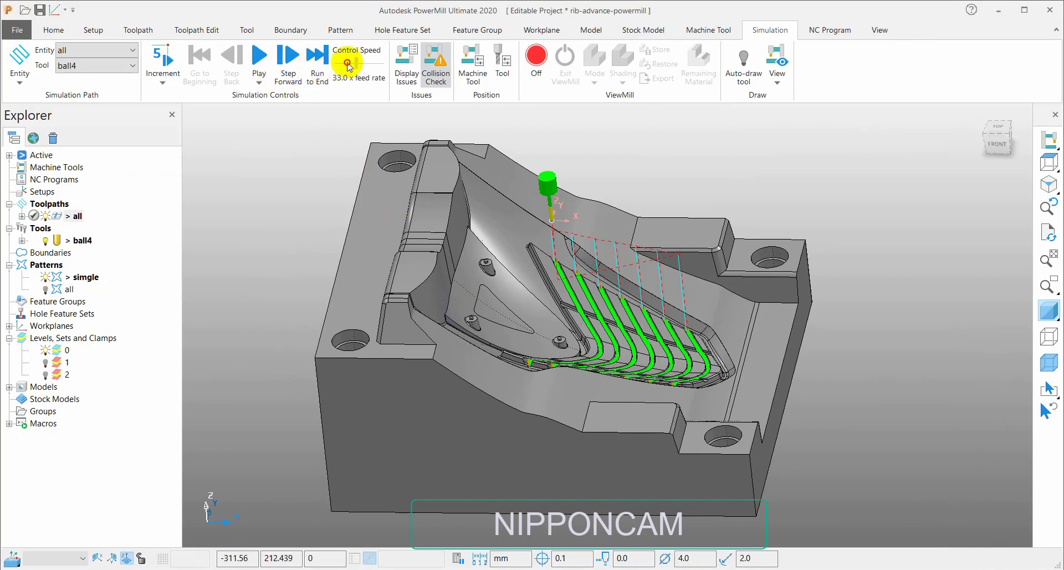
click(348, 63)
click(261, 54)
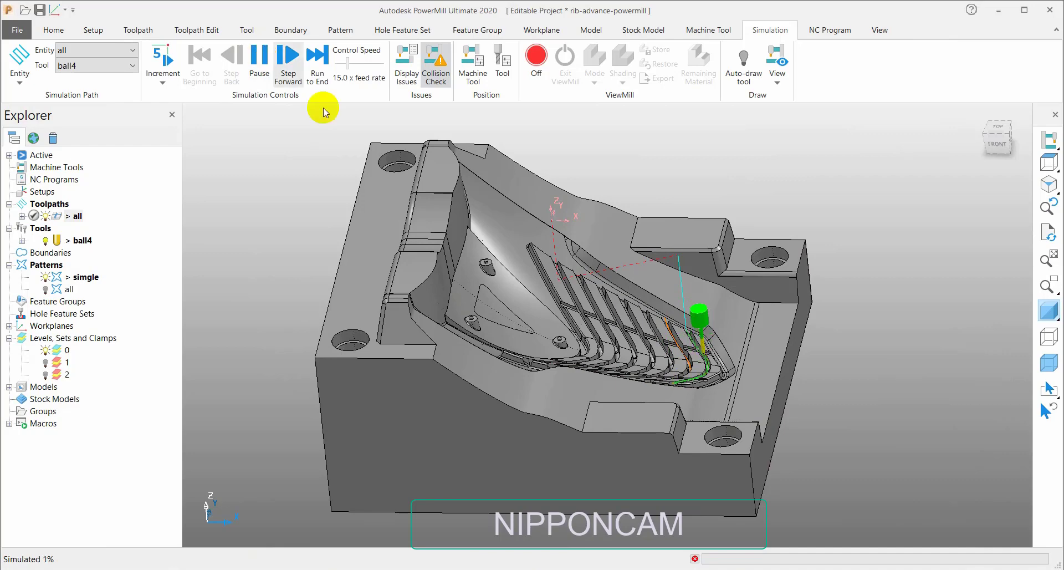
middle_drag(679, 447, 681, 447)
scroll(720, 433, up, 2)
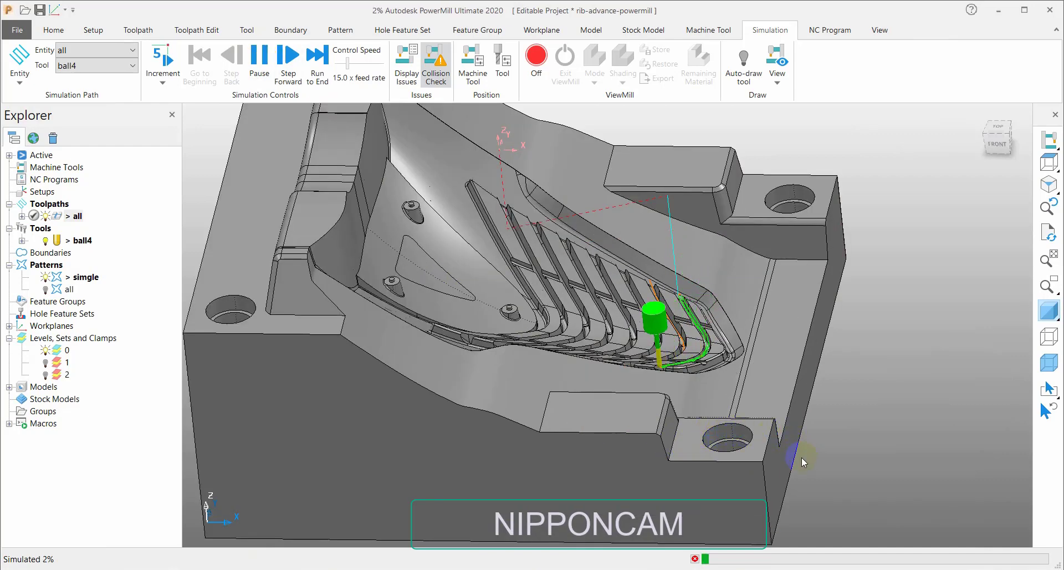
middle_drag(805, 463, 787, 470)
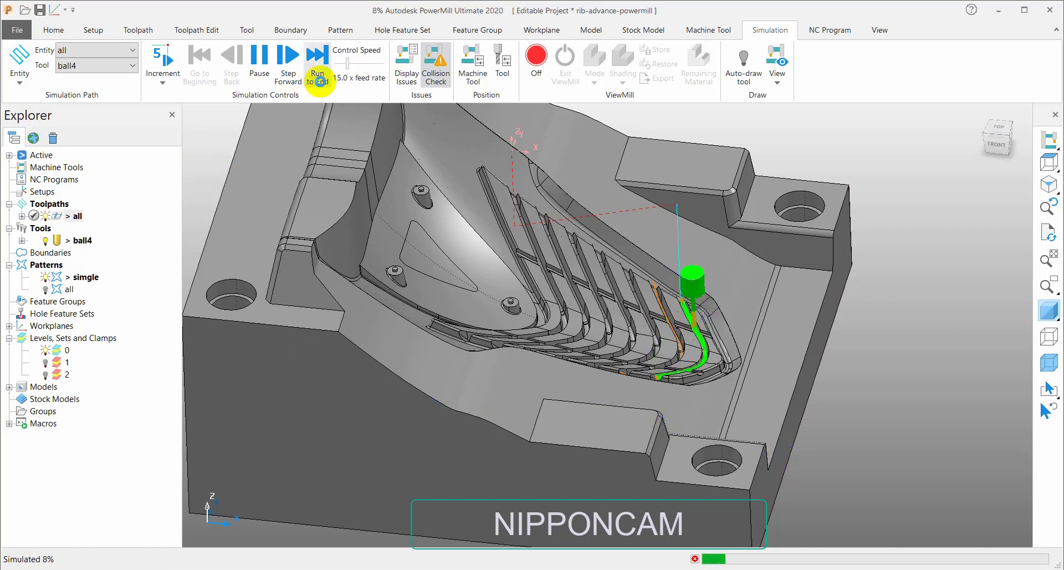
Raise the simulation speed to 70.0 x feed rate, watch the next rib passes and stop the playback.
drag(347, 64, 355, 69)
click(360, 65)
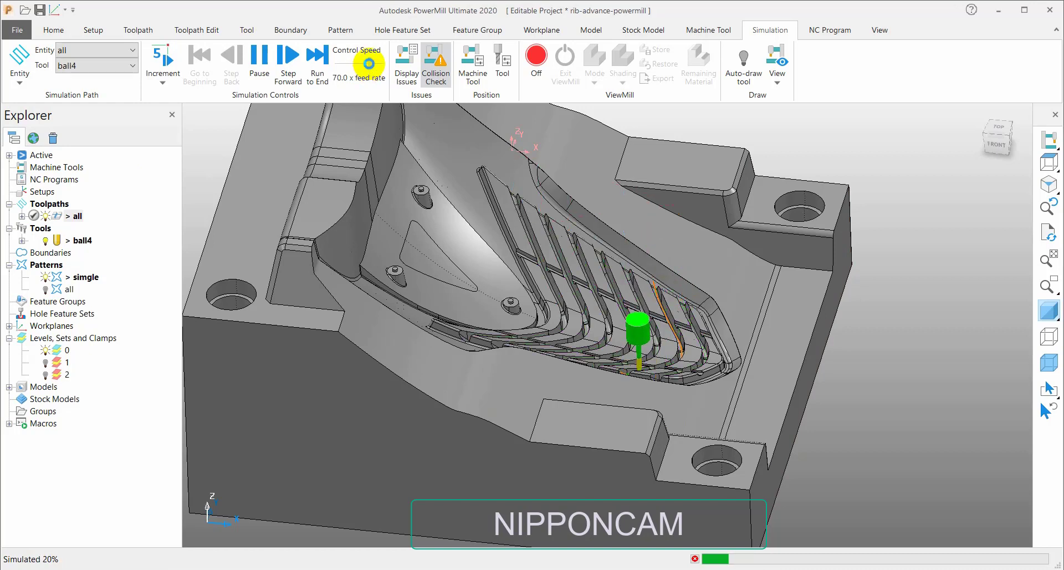
drag(368, 63, 365, 68)
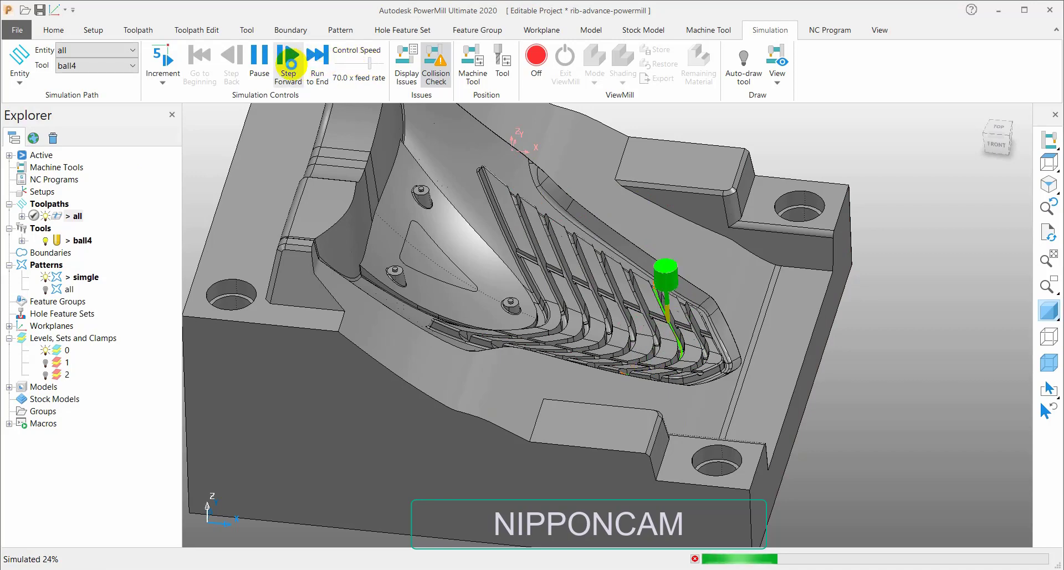
click(288, 62)
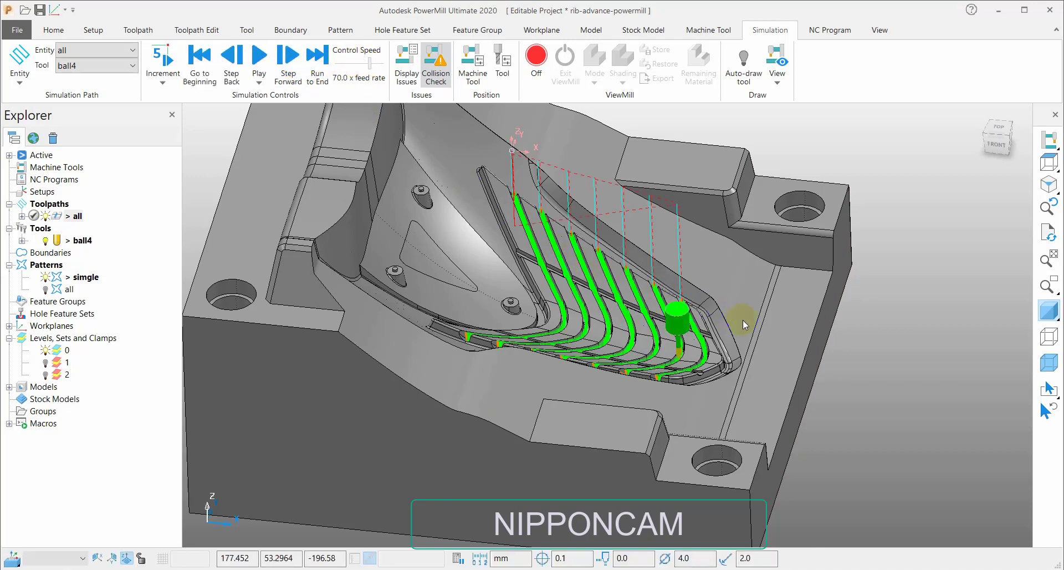
Hide the toolpath all, return its simulation to the beginning and inspect the bare ribs in the cavity.
shift+middle_drag(743, 315, 640, 372)
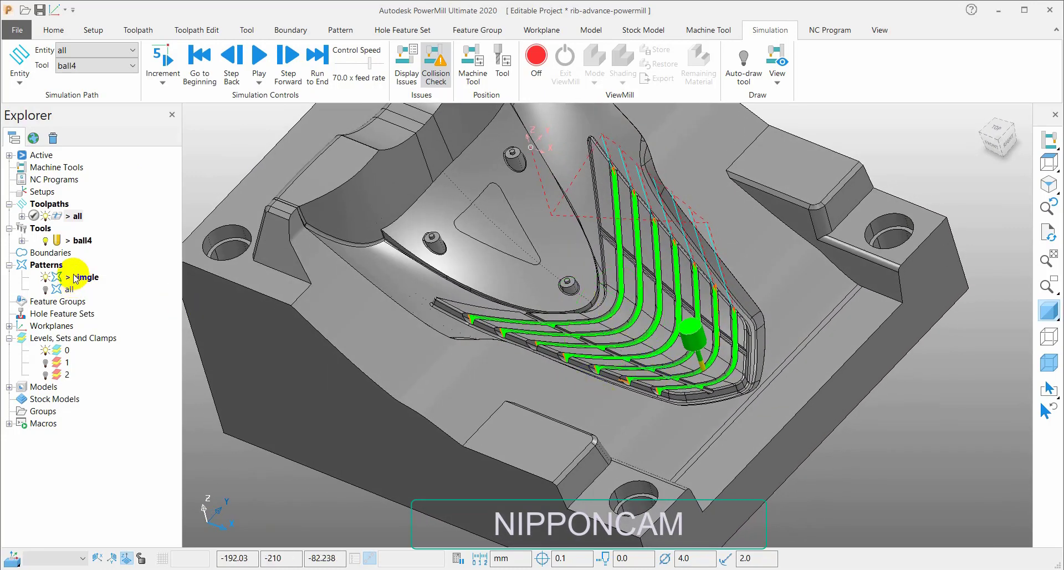
click(46, 217)
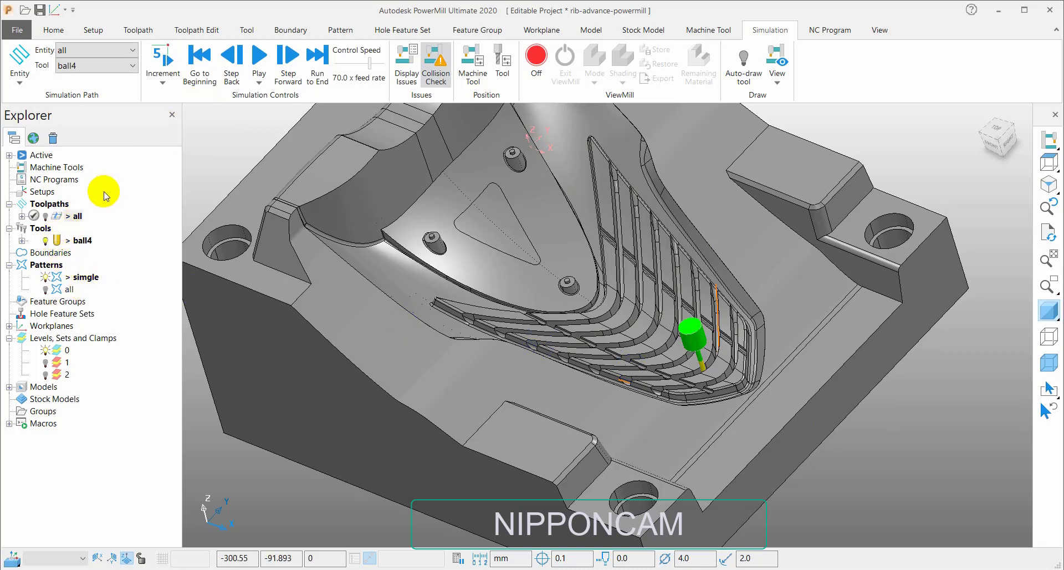
click(211, 64)
mouse_move(468, 312)
shift+middle_down()
mouse_move(519, 315)
mouse_move(470, 301)
shift+middle_up()
scroll(503, 369, up, 3)
middle_drag(540, 363, 572, 357)
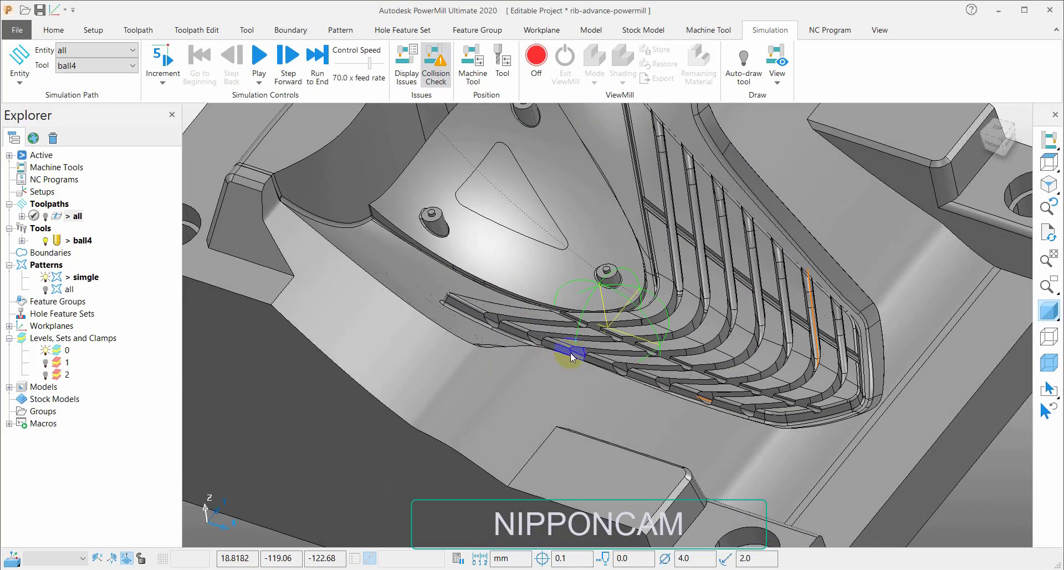
middle_drag(651, 360, 673, 362)
shift+middle_drag(824, 371, 731, 350)
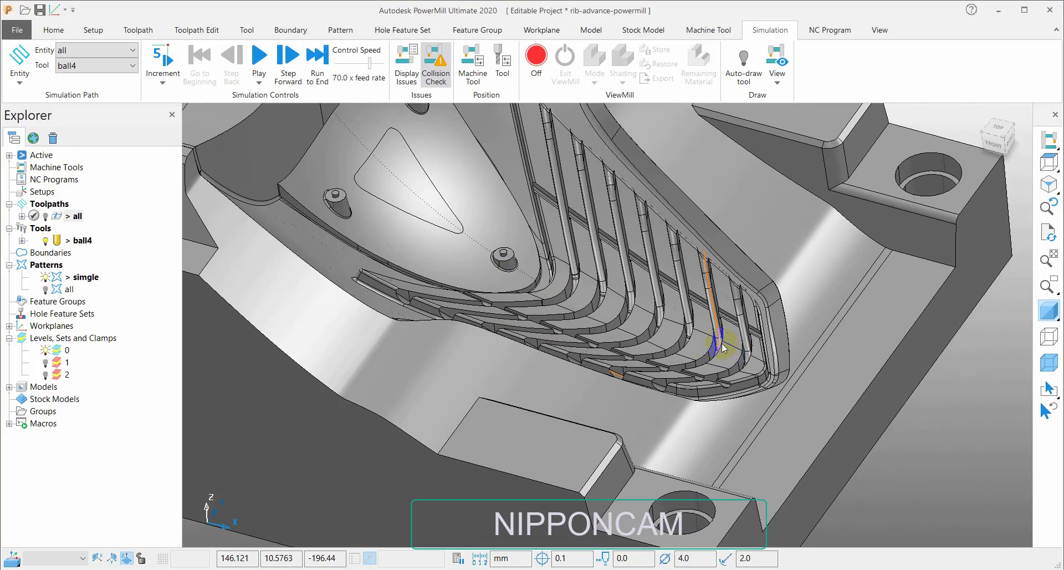
Create a new toolpath with the Rib Machining strategy from the Ribs category.
click(49, 28)
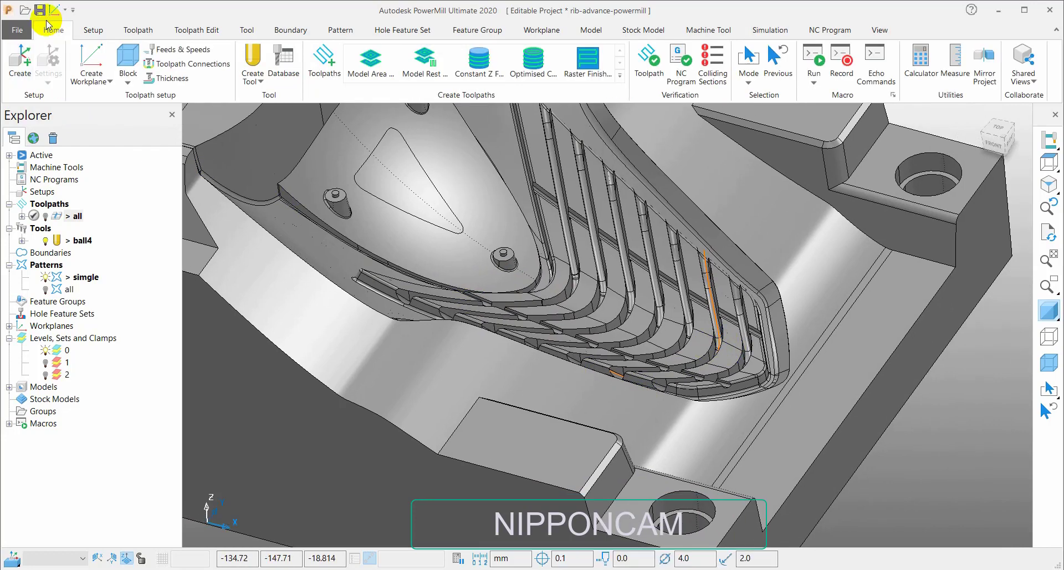
click(325, 59)
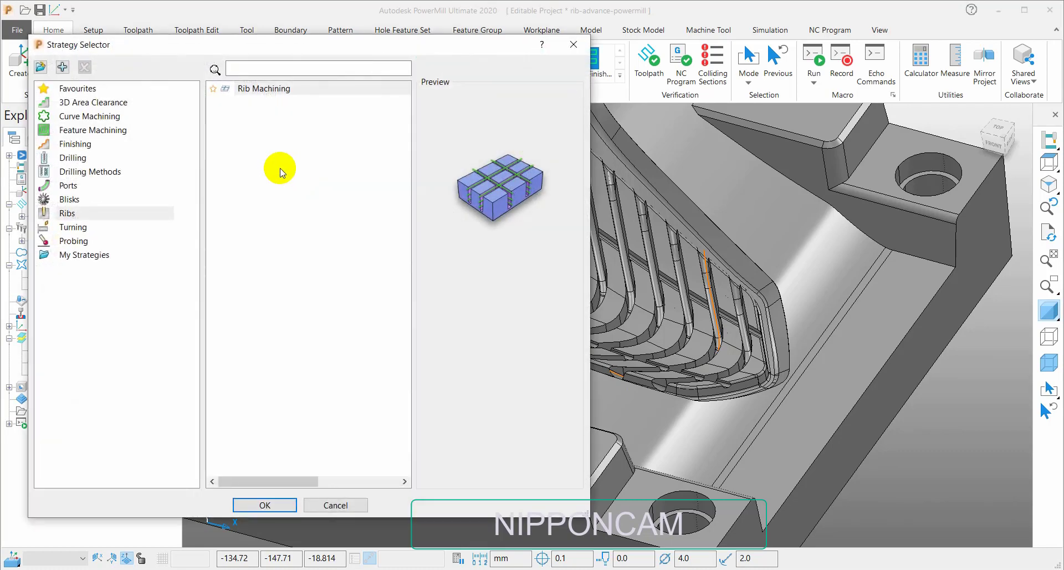
click(62, 213)
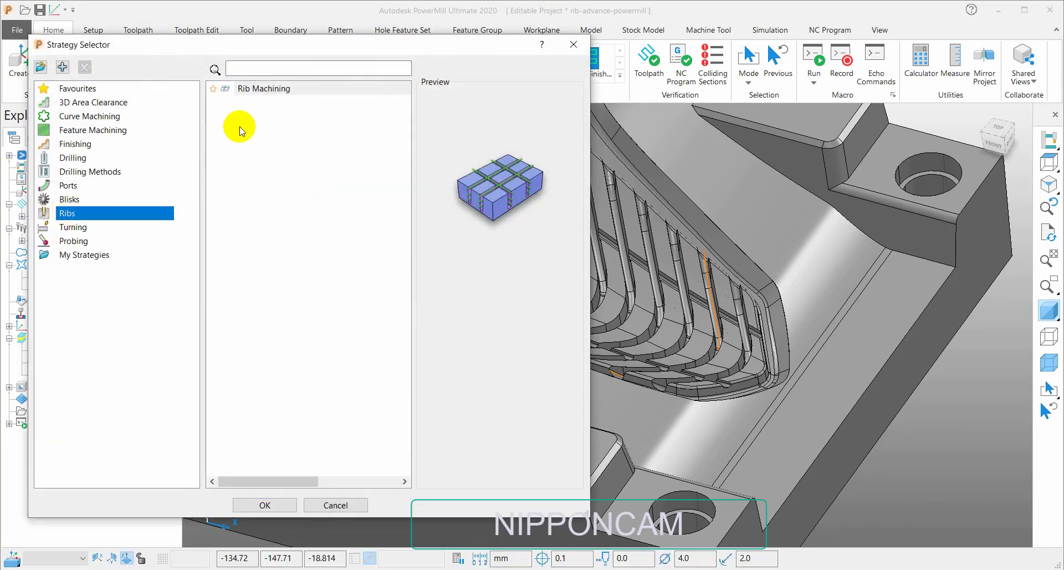
click(258, 90)
double_click(258, 92)
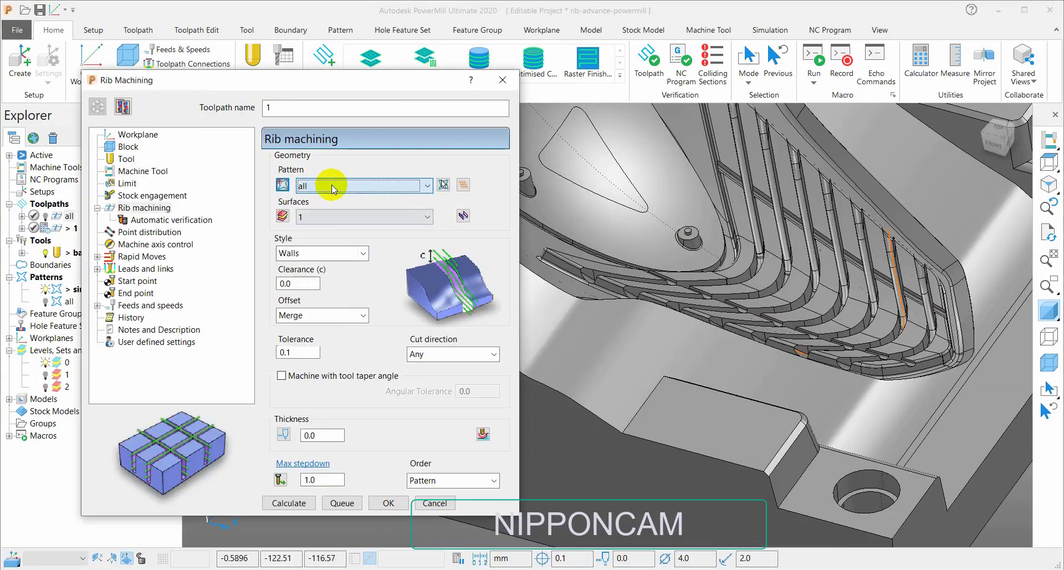
Use the pattern simgle for the rib machining toolpath and create a new set for its surfaces.
click(333, 186)
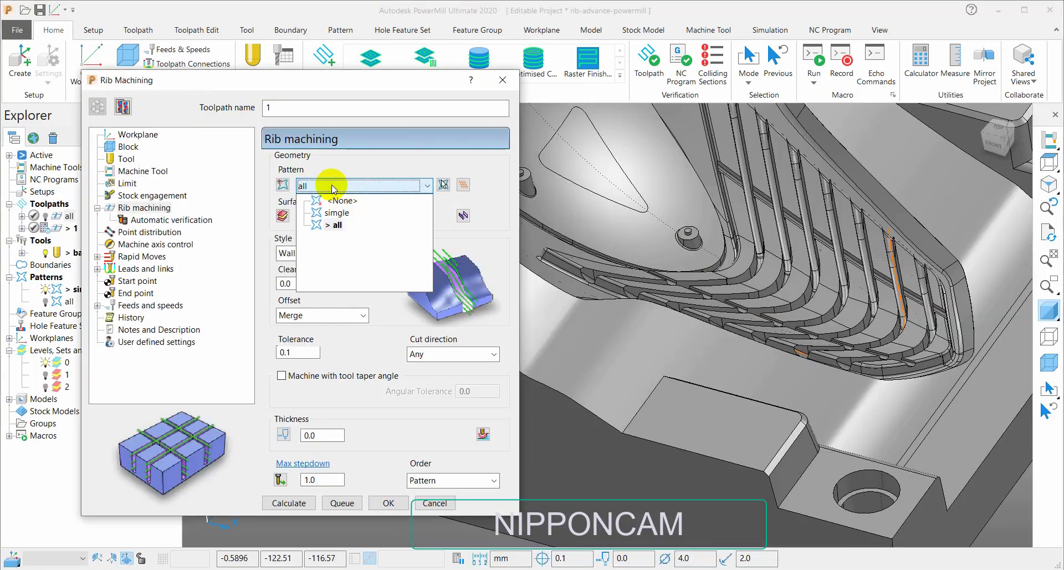
click(337, 215)
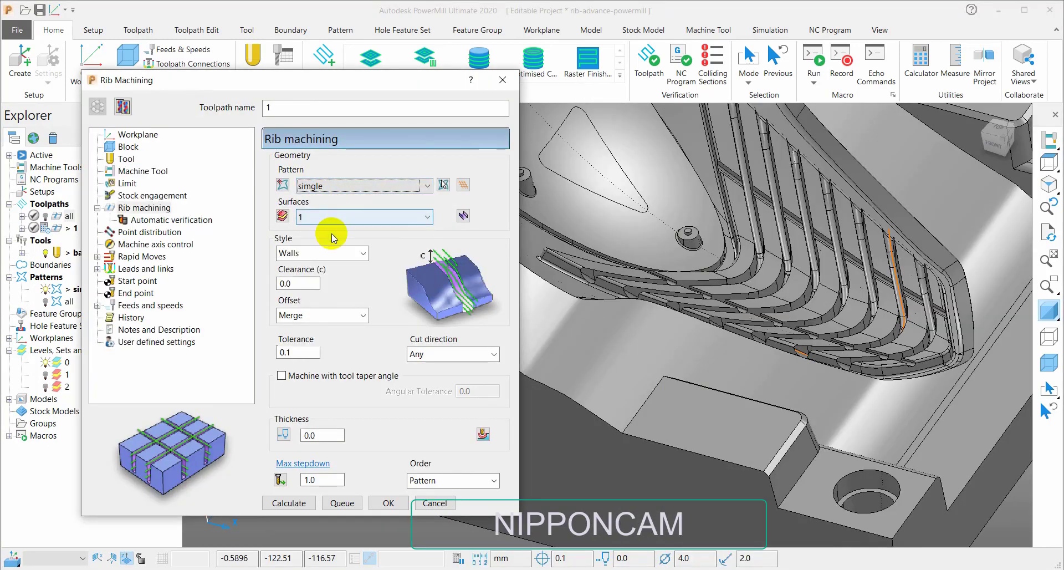
click(282, 216)
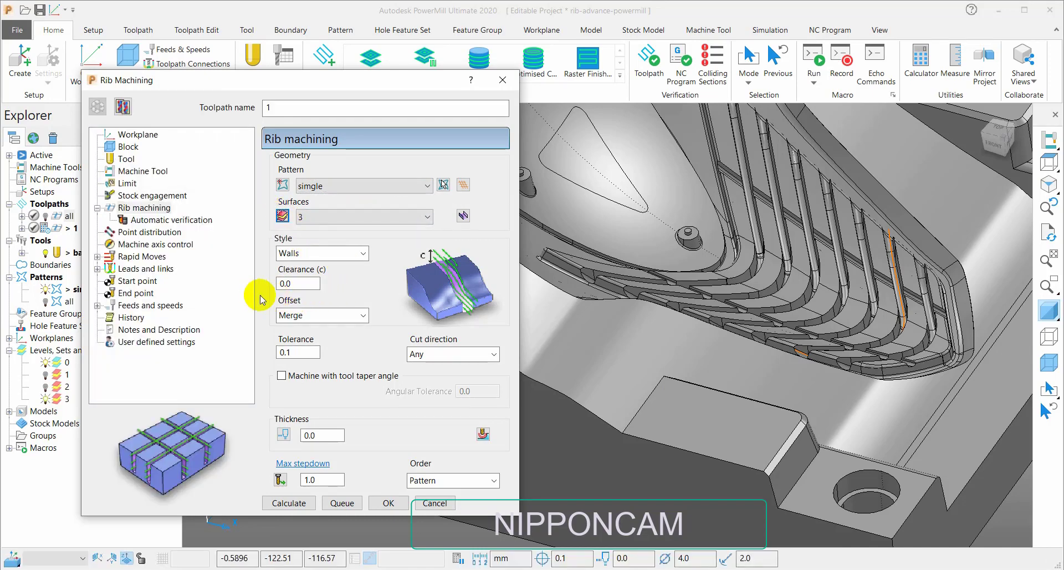
Automatically select the rib surfaces for the new set, accept them and confirm the rib machining settings.
click(463, 216)
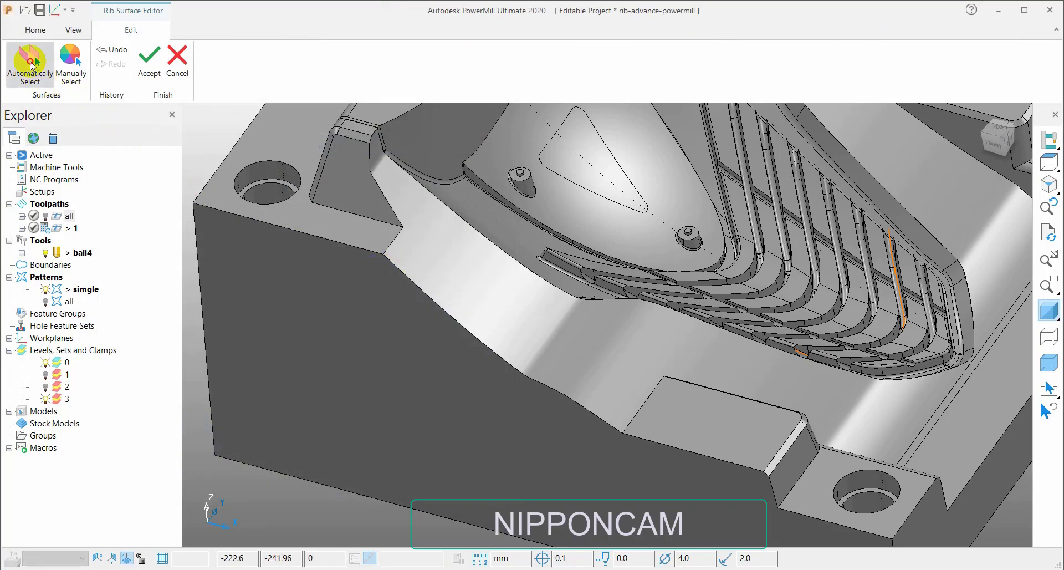
click(31, 62)
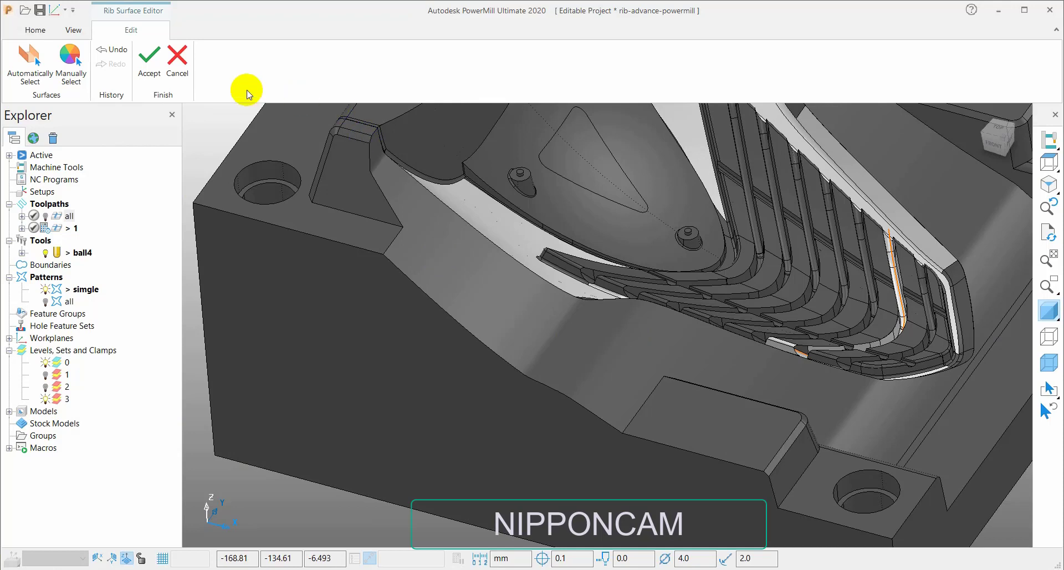
click(149, 55)
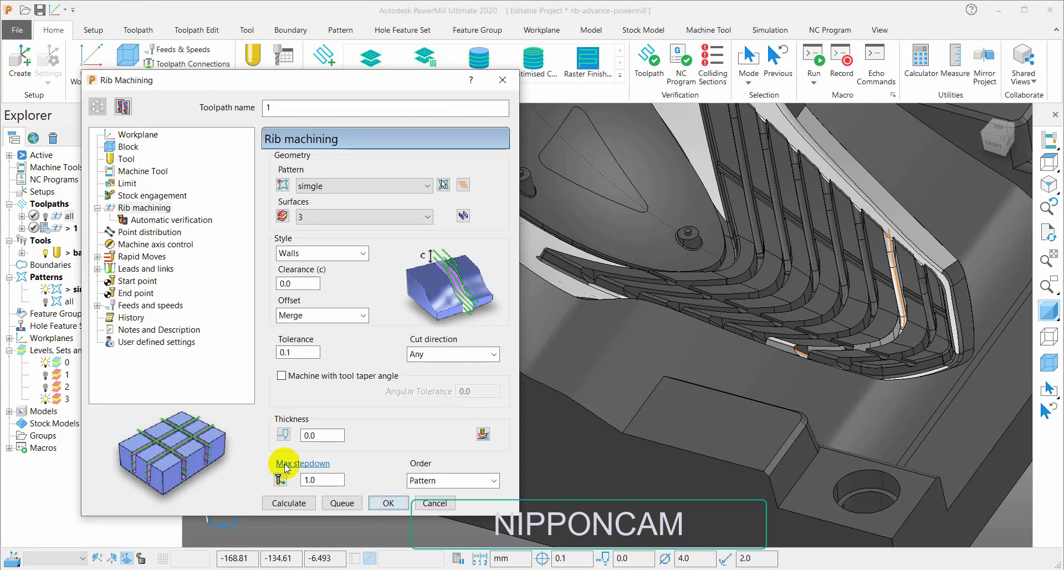
click(388, 502)
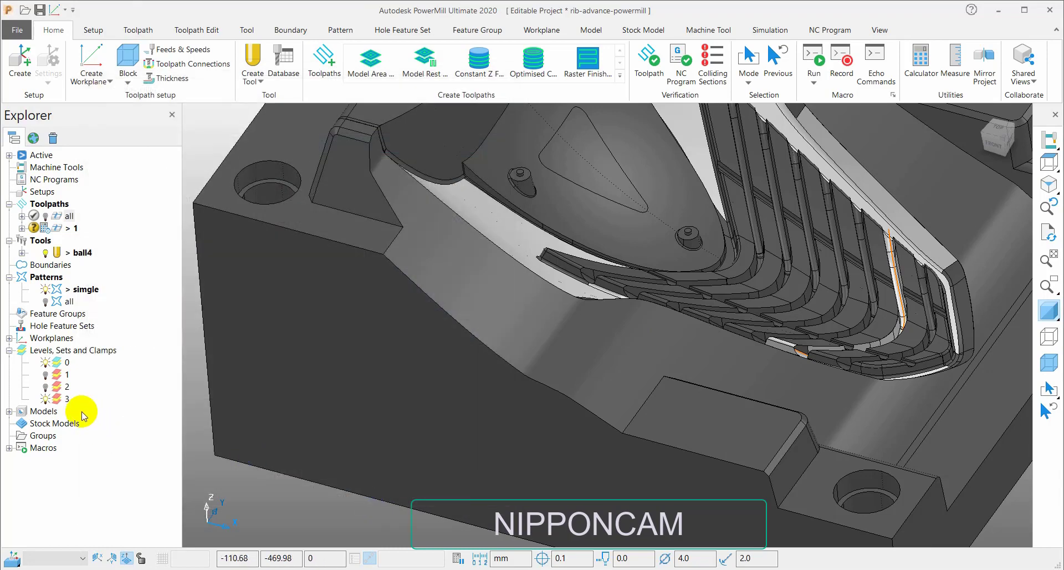
Hide level 0 so that only the surfaces collected in set 3 are displayed.
click(10, 350)
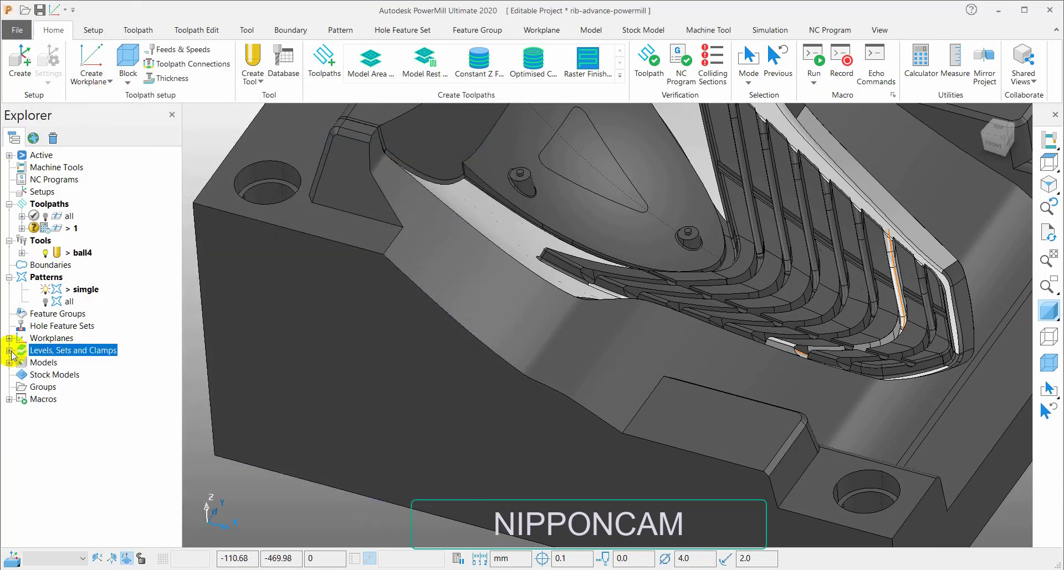
click(10, 350)
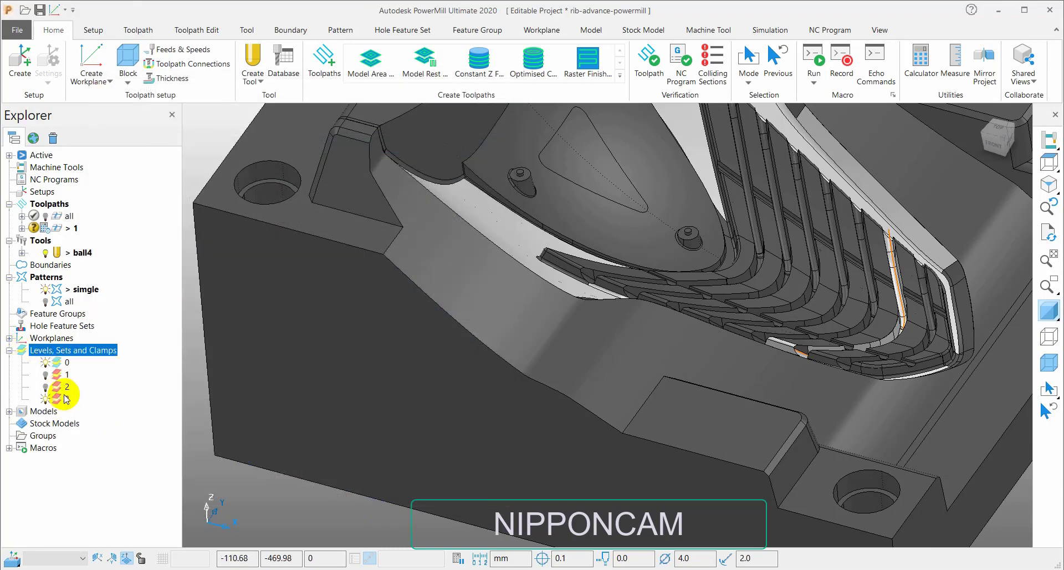
click(45, 364)
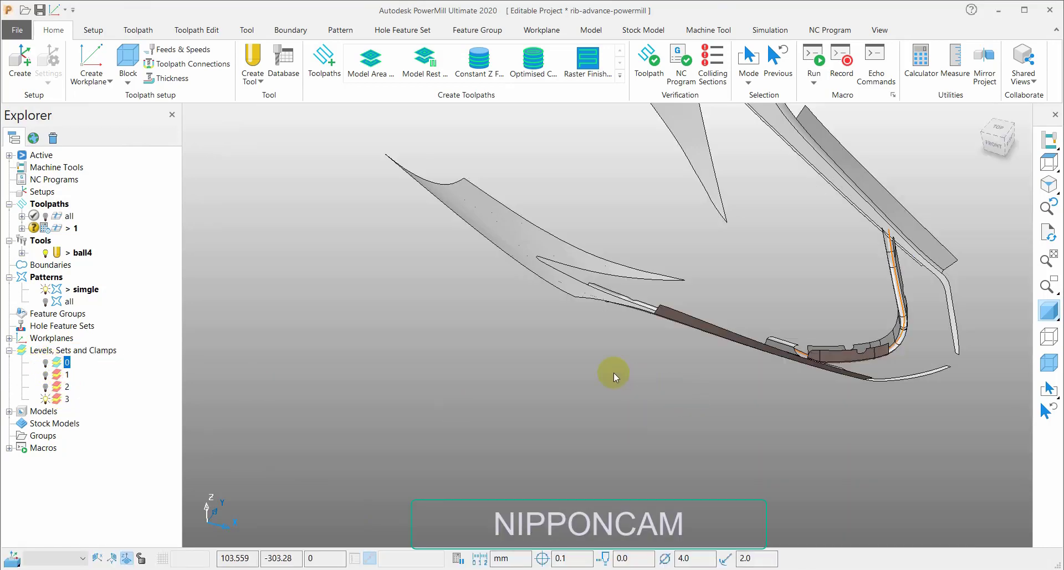
scroll(636, 304, down, 1)
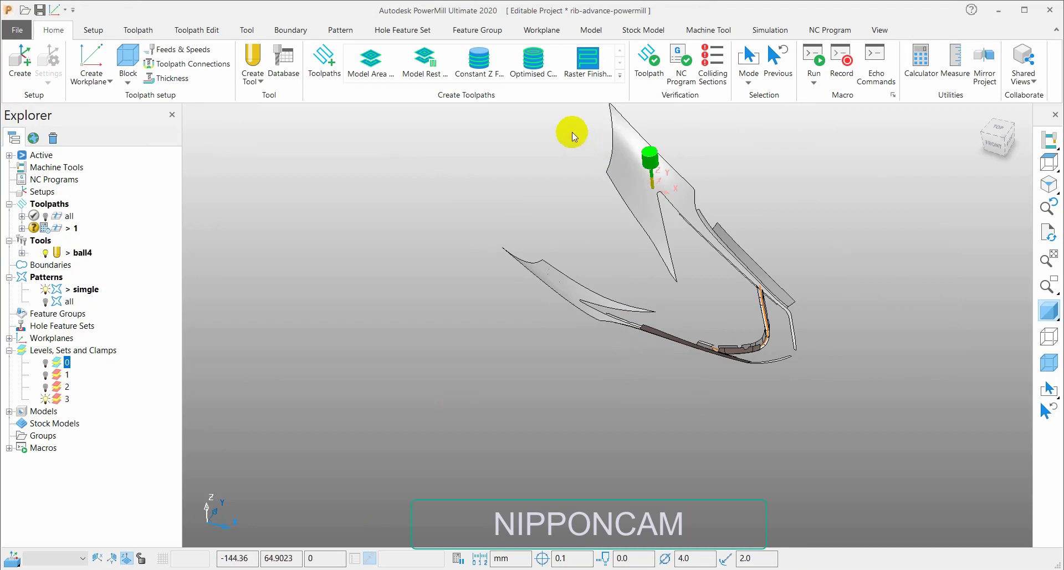
Select the unneeded large surfaces on the upper side of the rib and remove them from set 3.
drag(569, 116, 797, 284)
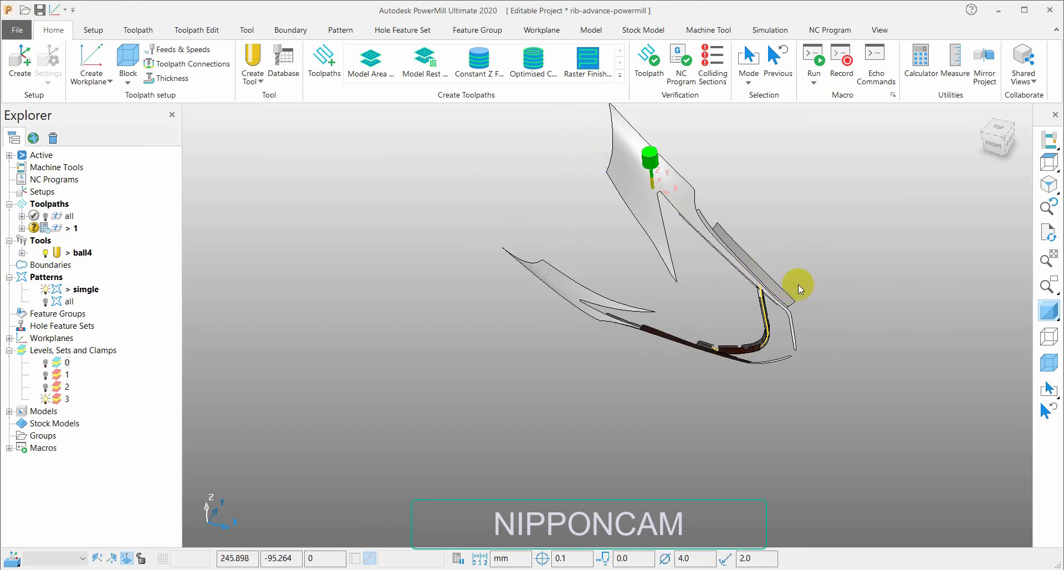
middle_drag(727, 268, 687, 316)
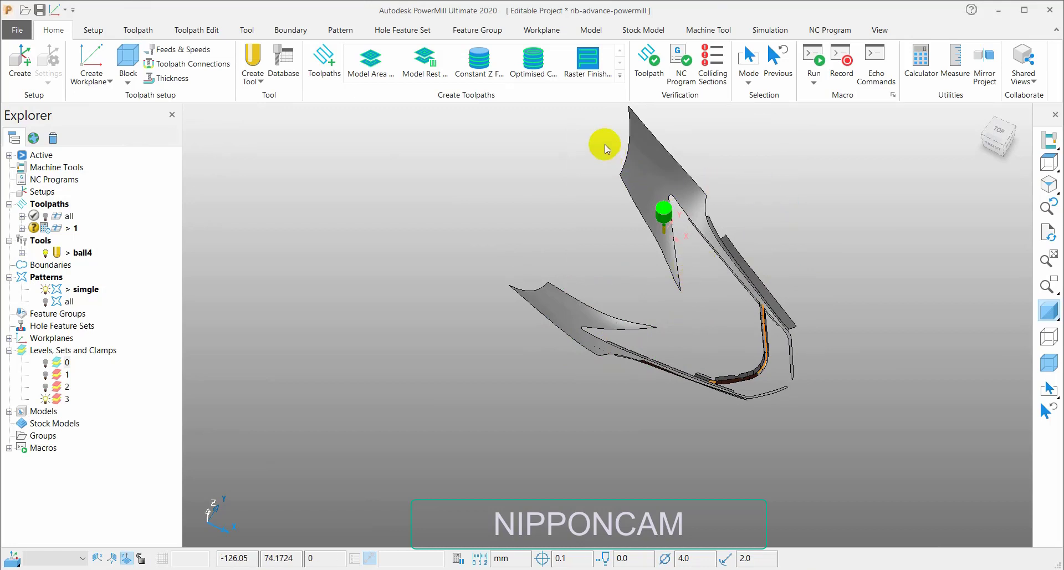
mouse_move(589, 125)
mouse_down()
mouse_move(785, 252)
mouse_move(807, 290)
mouse_up()
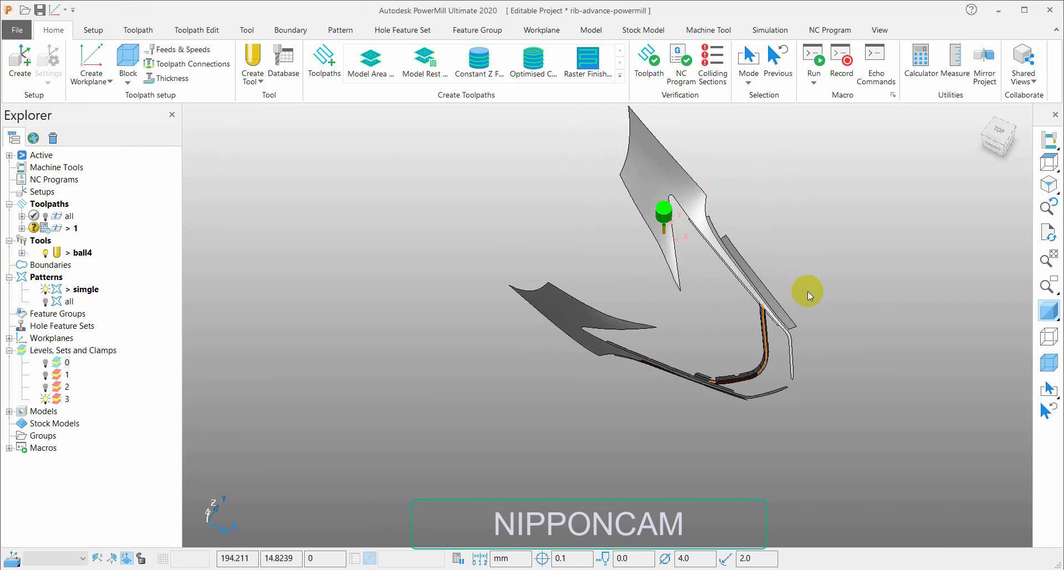
right_click(69, 401)
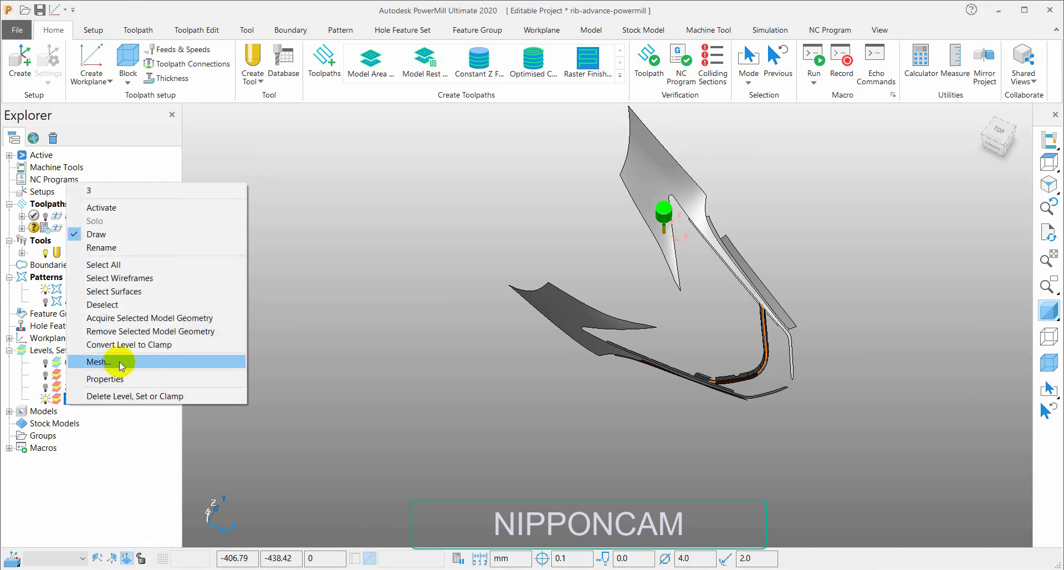
click(126, 333)
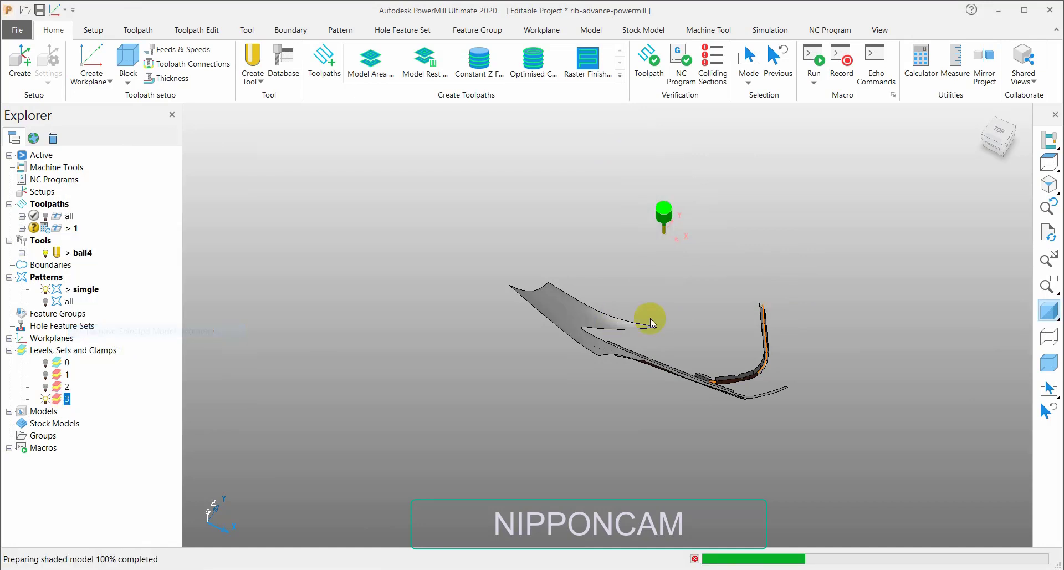
Select the remaining unneeded surfaces below the rib and remove them from set 3.
drag(640, 420, 702, 430)
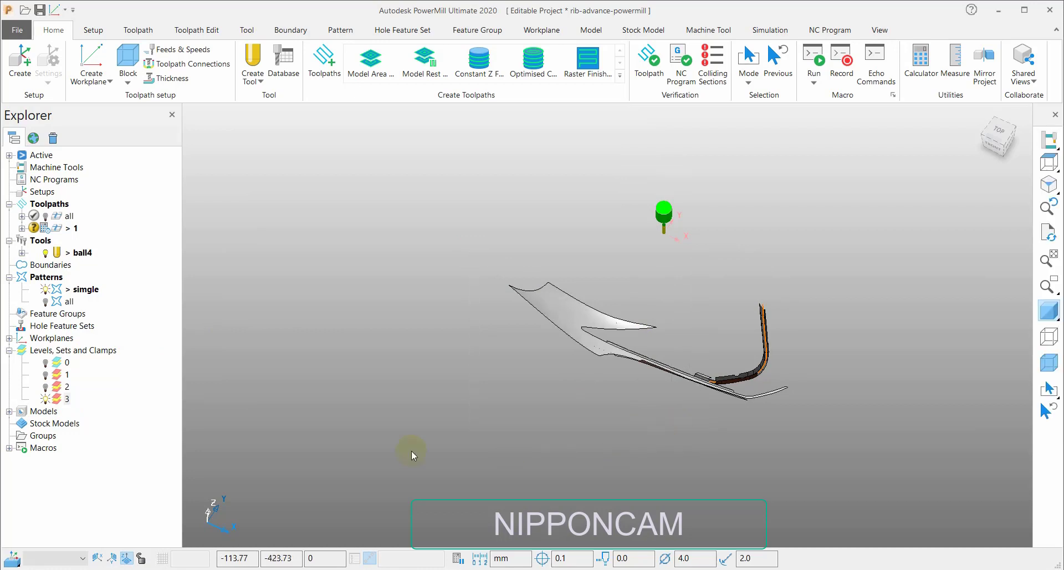
right_click(69, 400)
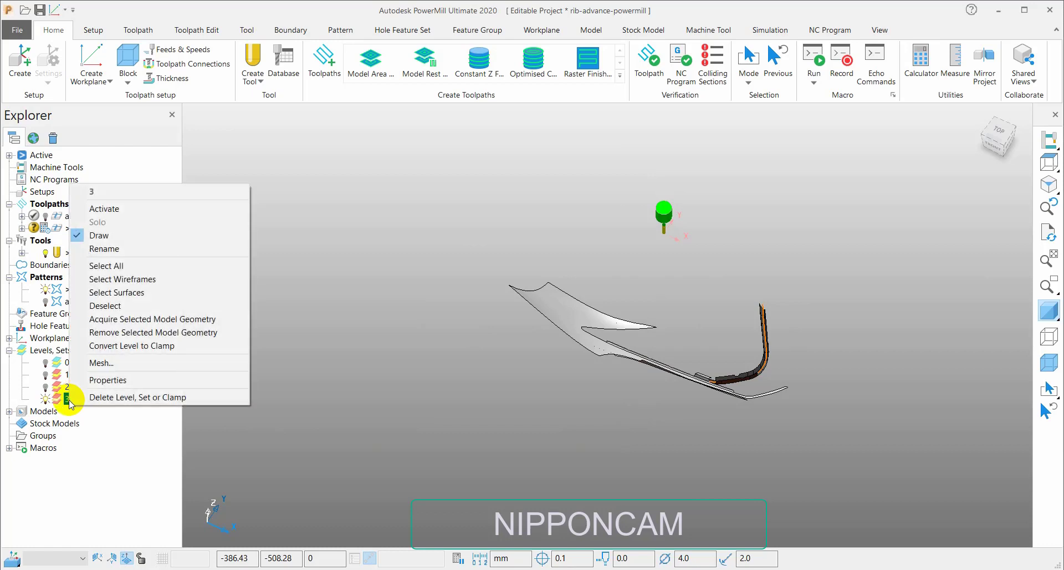
click(164, 338)
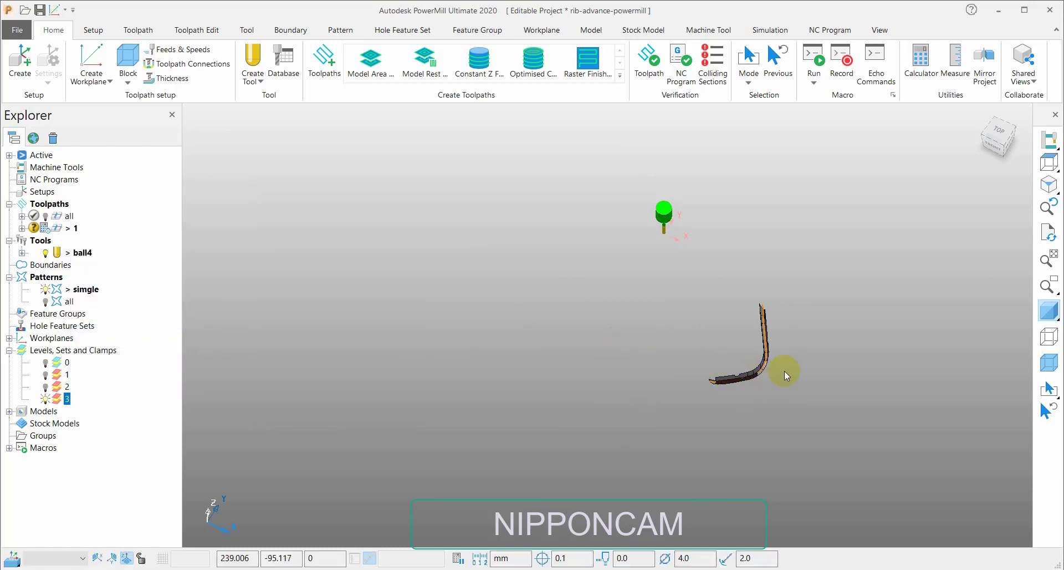
Display level 0 again so that the rib can be checked within the full cavity model.
scroll(784, 371, up, 3)
middle_drag(635, 386, 496, 365)
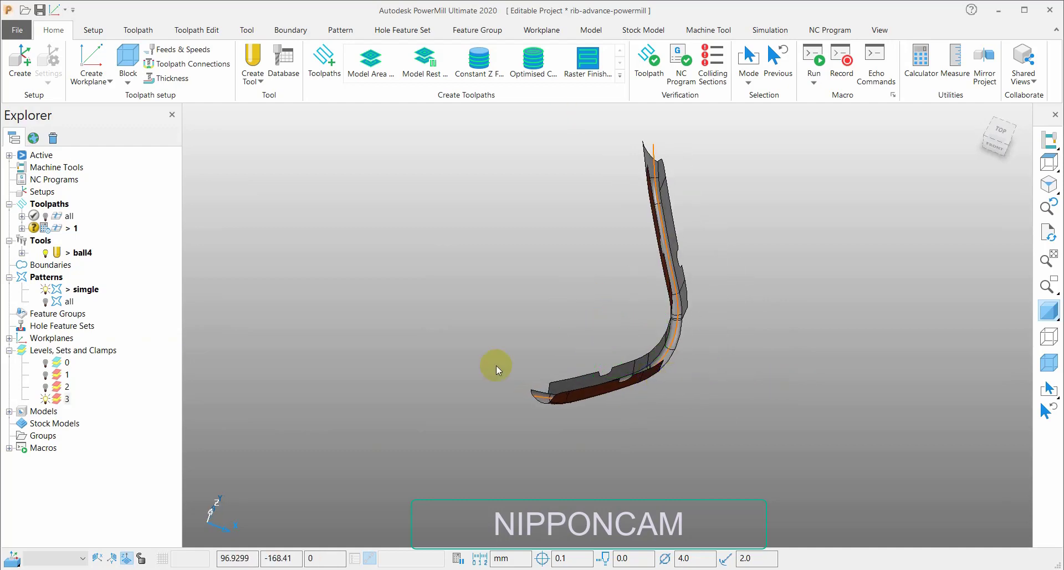
click(46, 363)
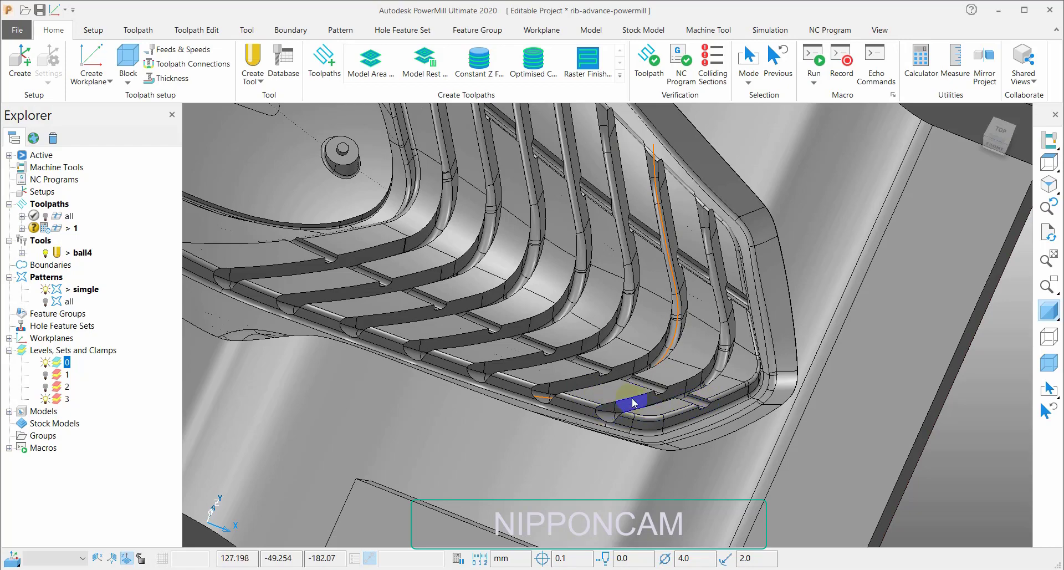
middle_drag(635, 403, 696, 380)
scroll(687, 401, up, 3)
middle_drag(680, 418, 644, 414)
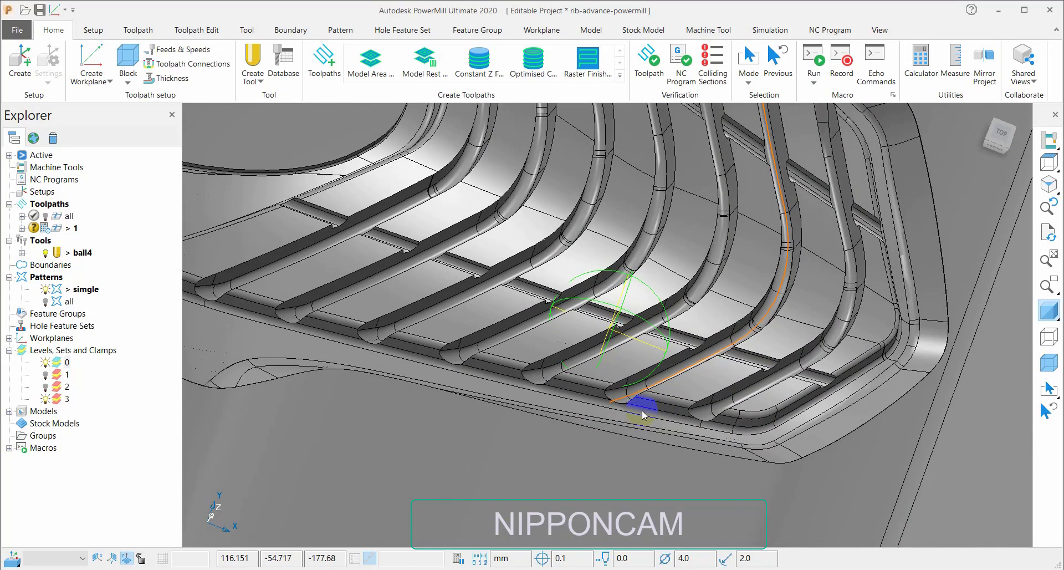
scroll(640, 407, down, 3)
scroll(681, 378, up, 3)
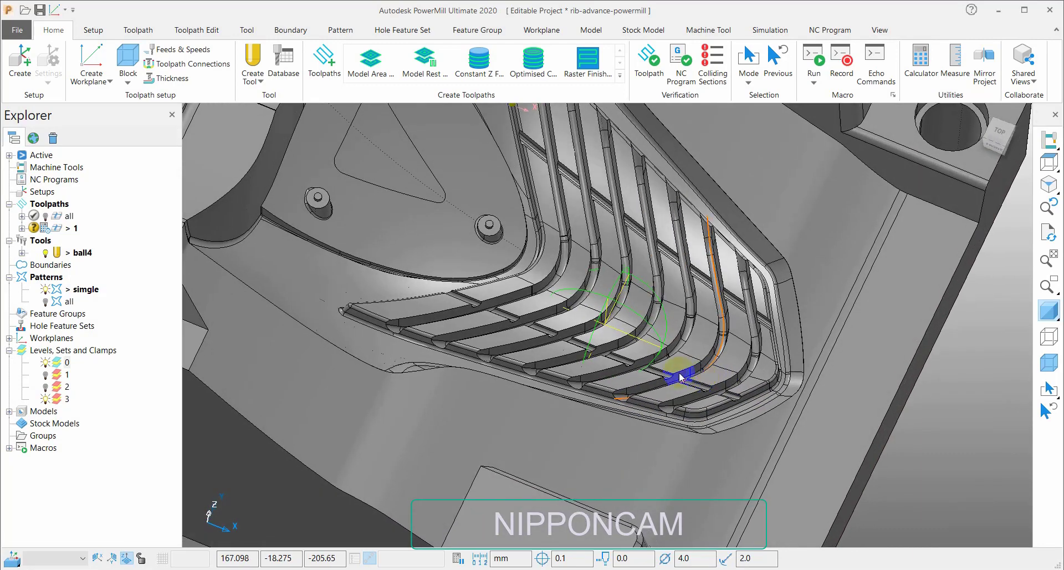
Open toolpath 1's settings and calculate it with a max stepdown of 2.0 and the Centre style.
right_click(72, 231)
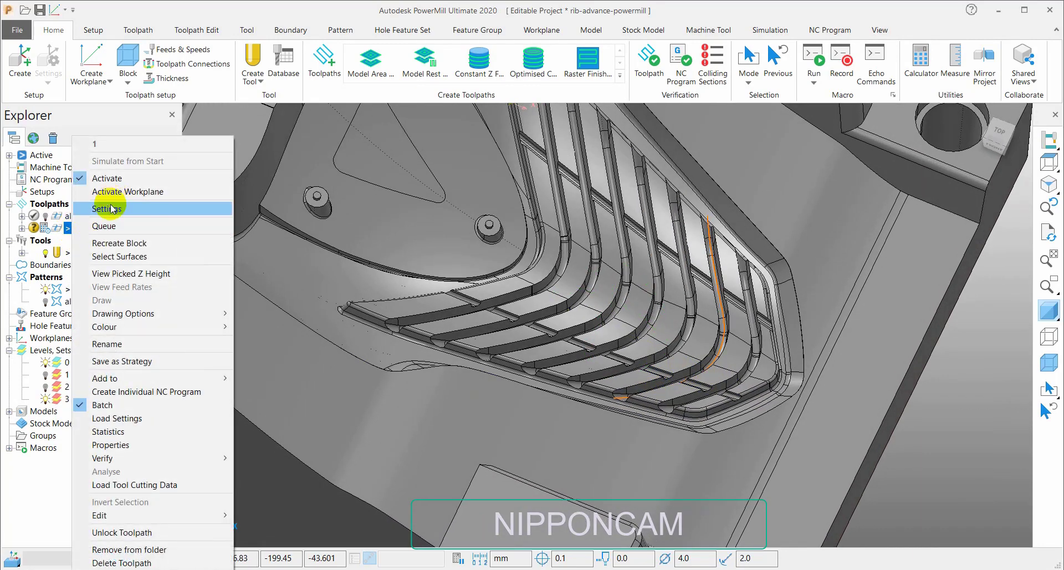
click(116, 210)
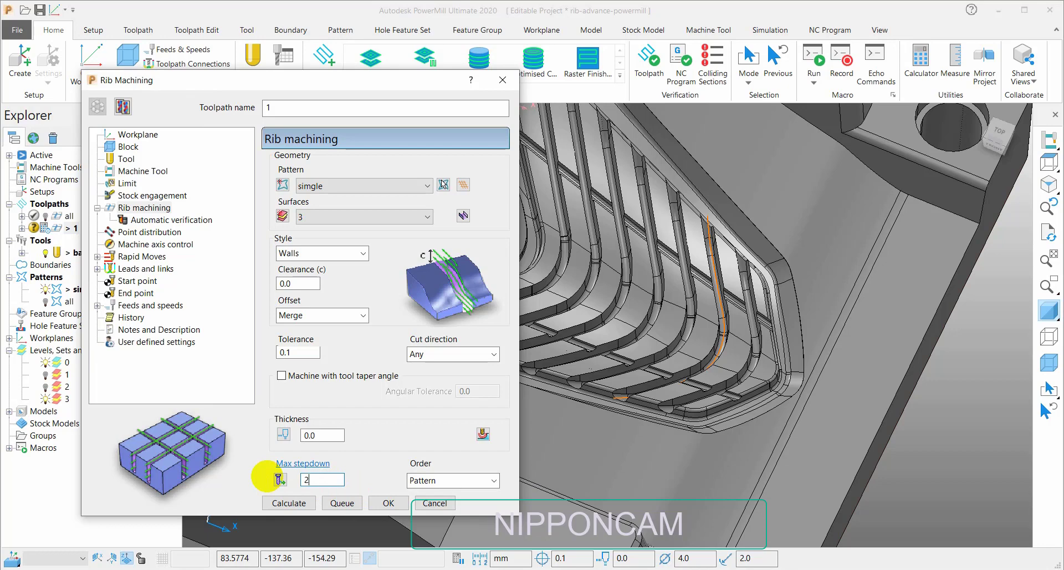
click(772, 376)
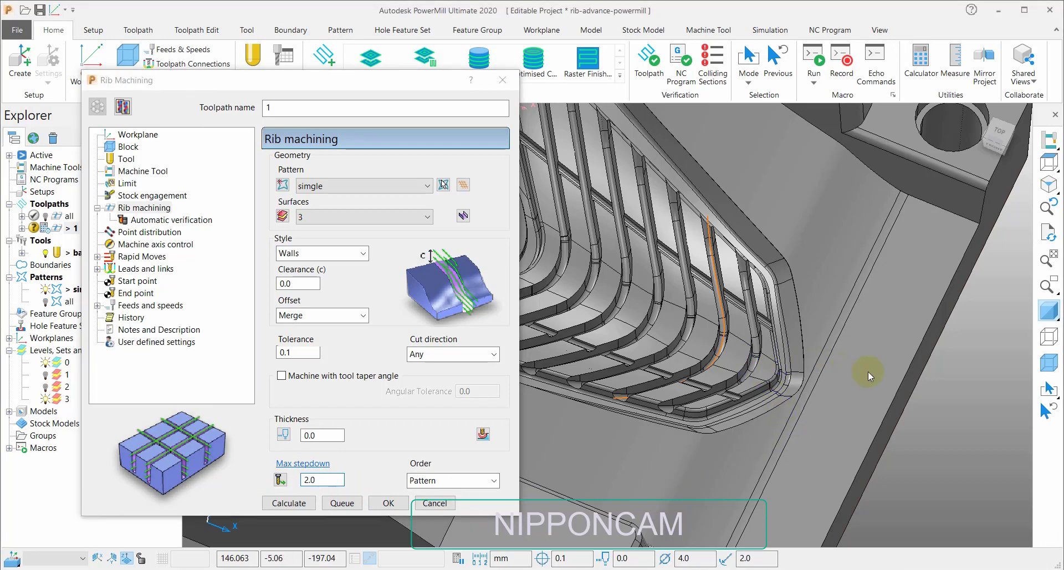
shift+middle_drag(869, 377, 1013, 385)
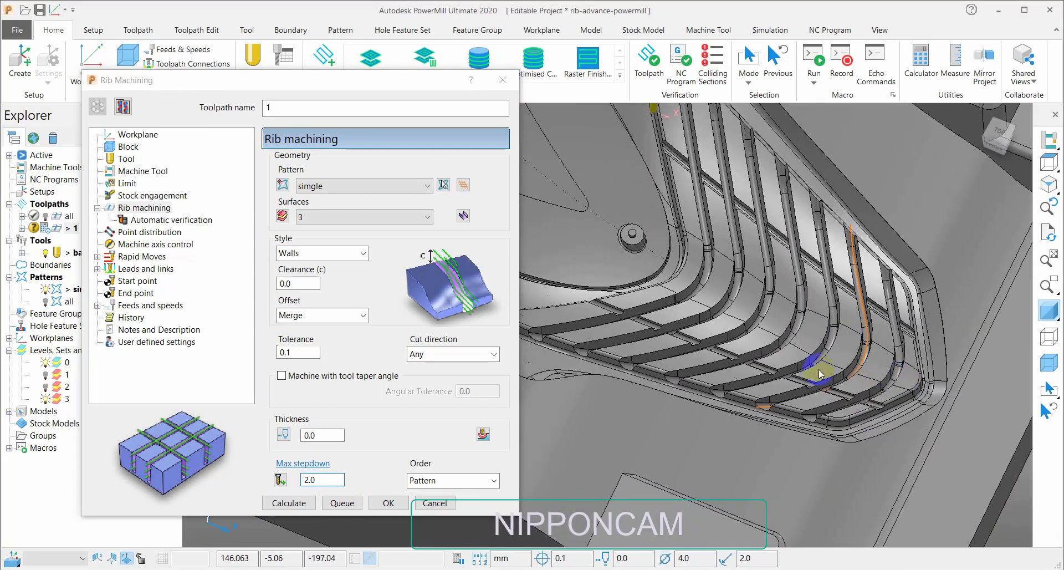
click(329, 256)
click(312, 271)
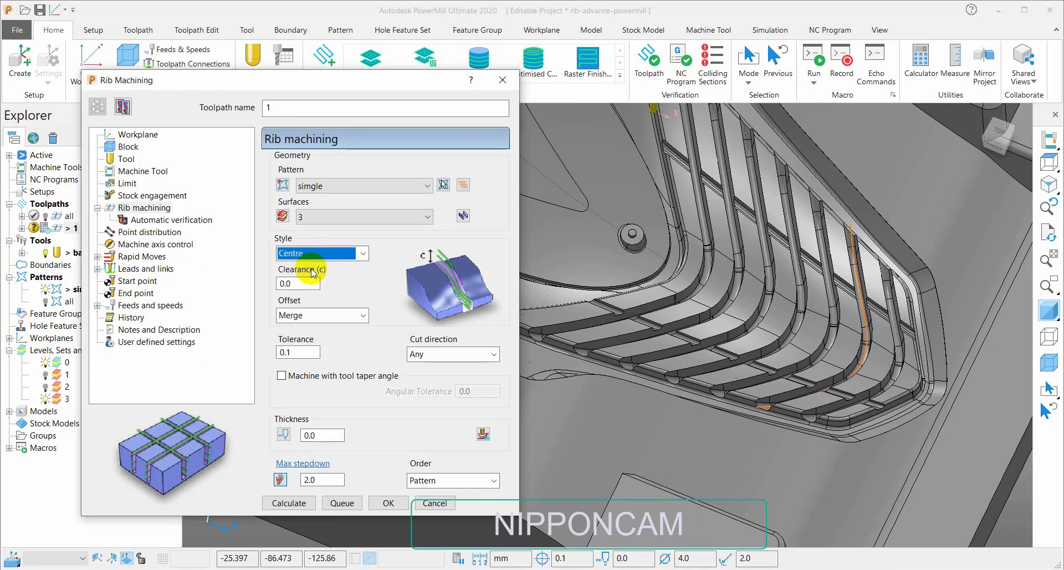
click(285, 505)
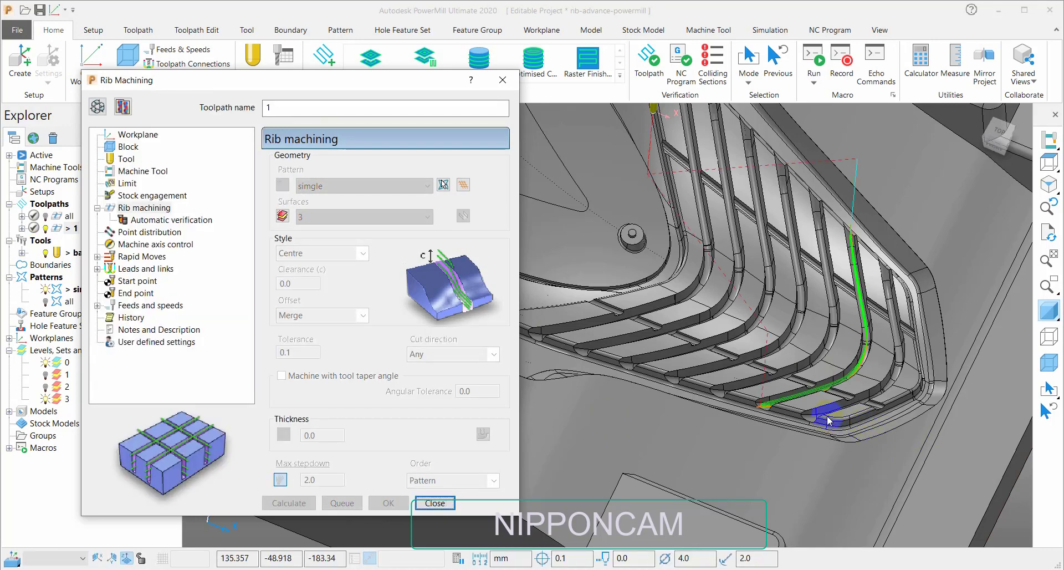
Make the calculated toolpath 1 editable again and recalculate it with a max stepdown of 0.5.
scroll(828, 420, up, 3)
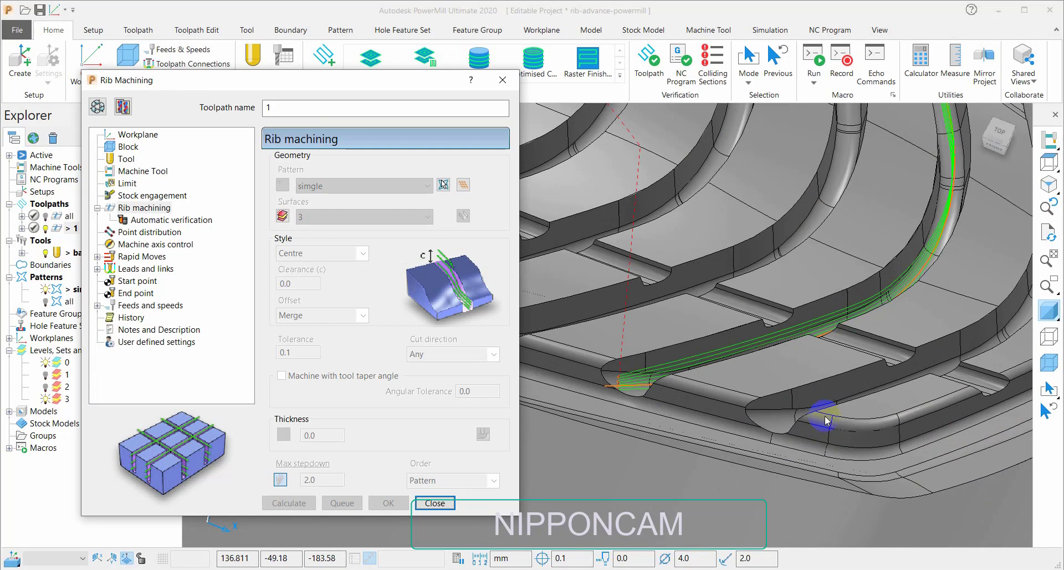
middle_drag(767, 394, 706, 360)
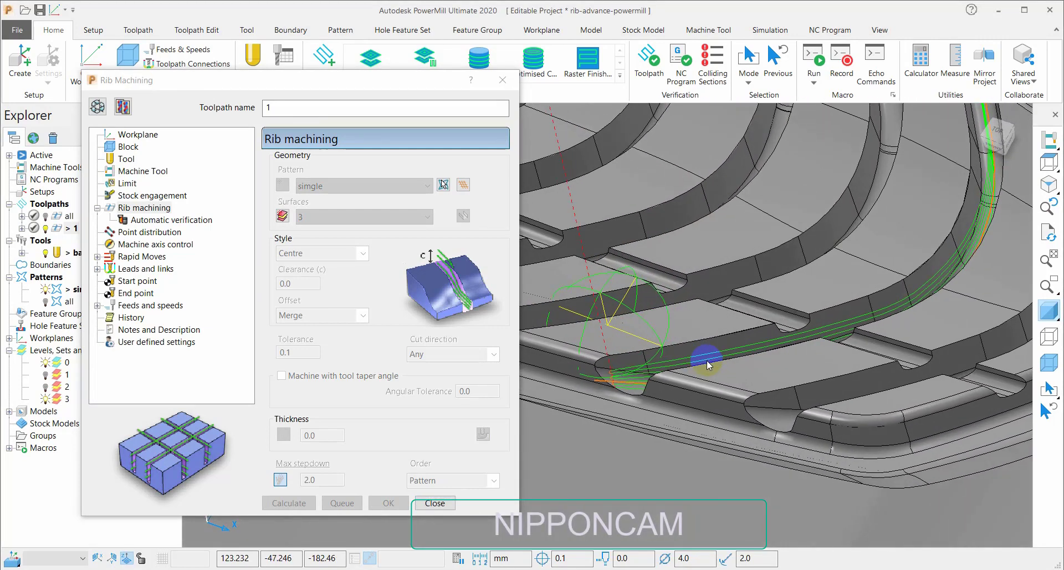
click(96, 107)
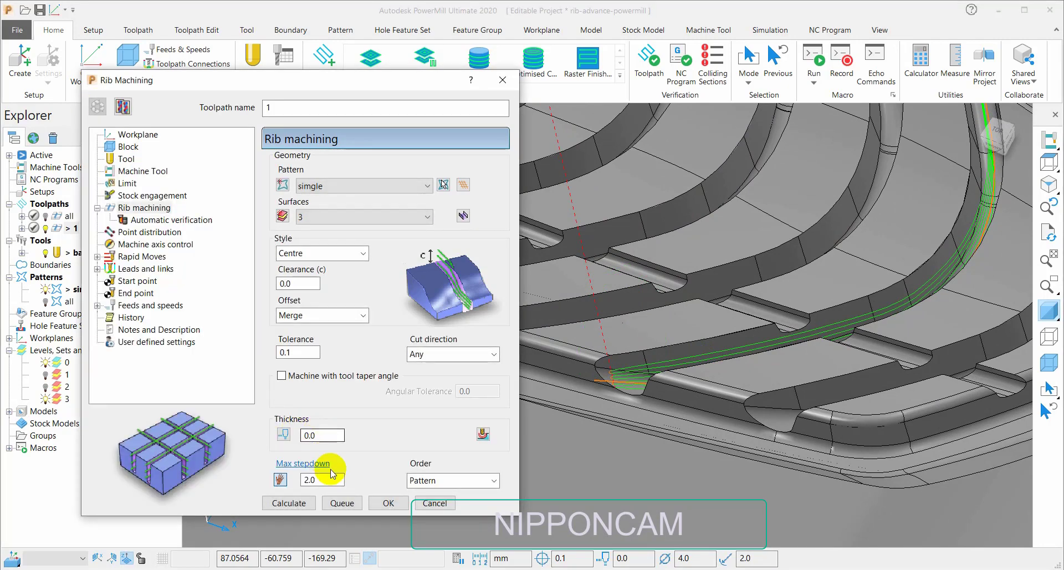
double_click(327, 479)
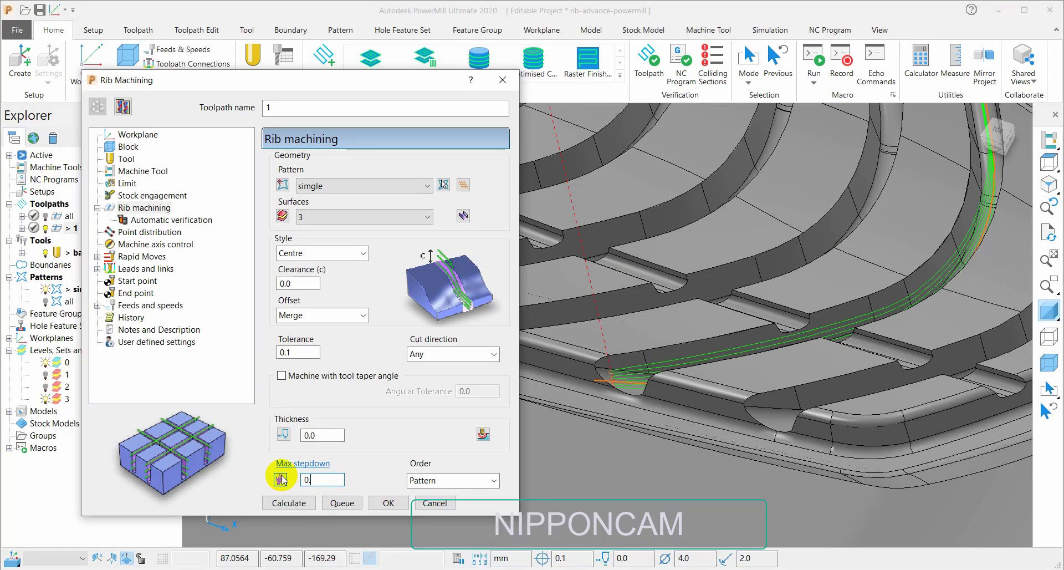
click(283, 504)
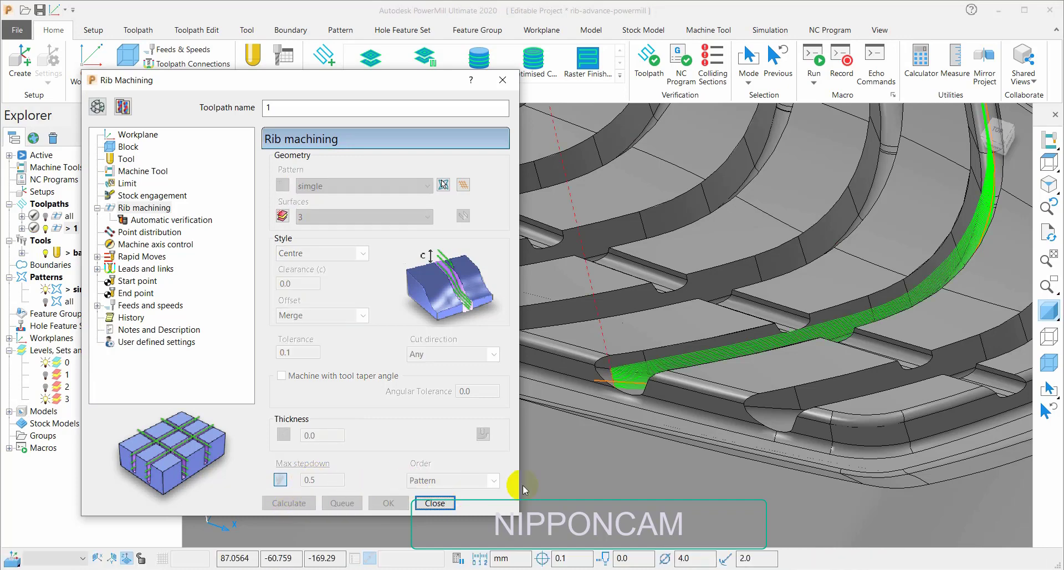
Examine the passes of toolpath 1 along the rib, with the shaded model displayed and temporarily hidden.
scroll(866, 383, down, 2)
click(826, 359)
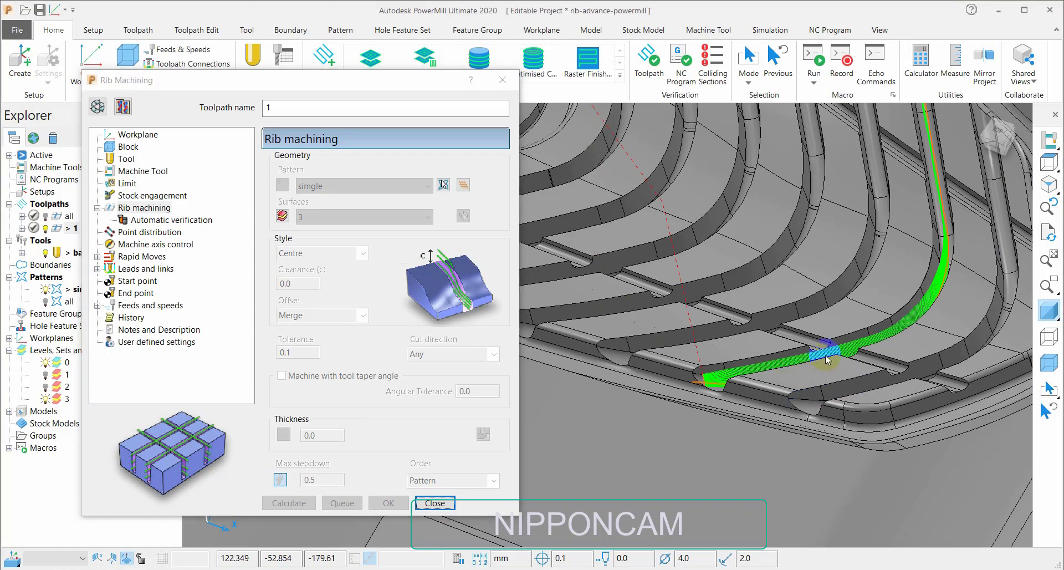
middle_drag(825, 359, 789, 363)
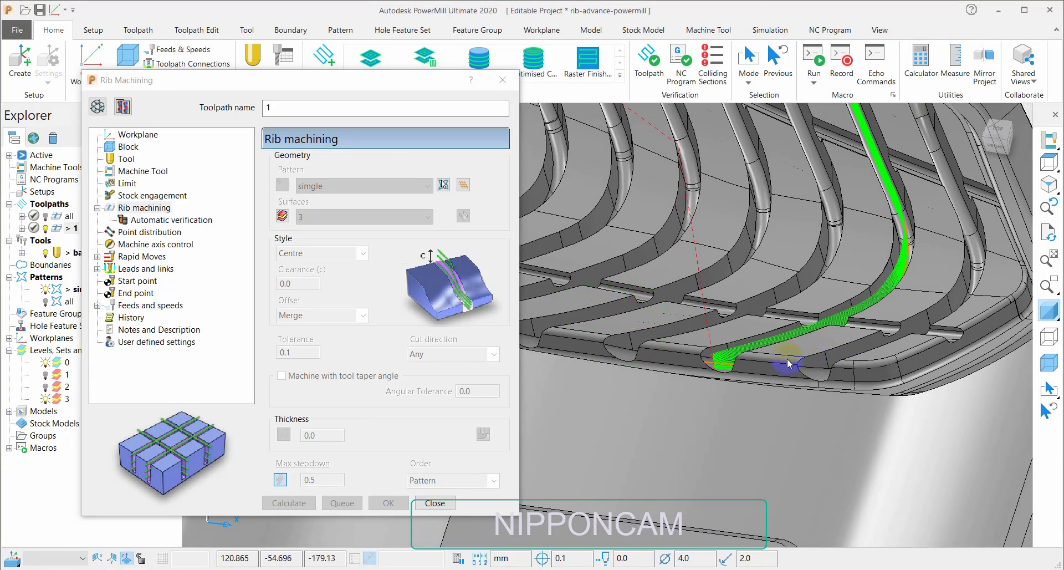
click(1048, 311)
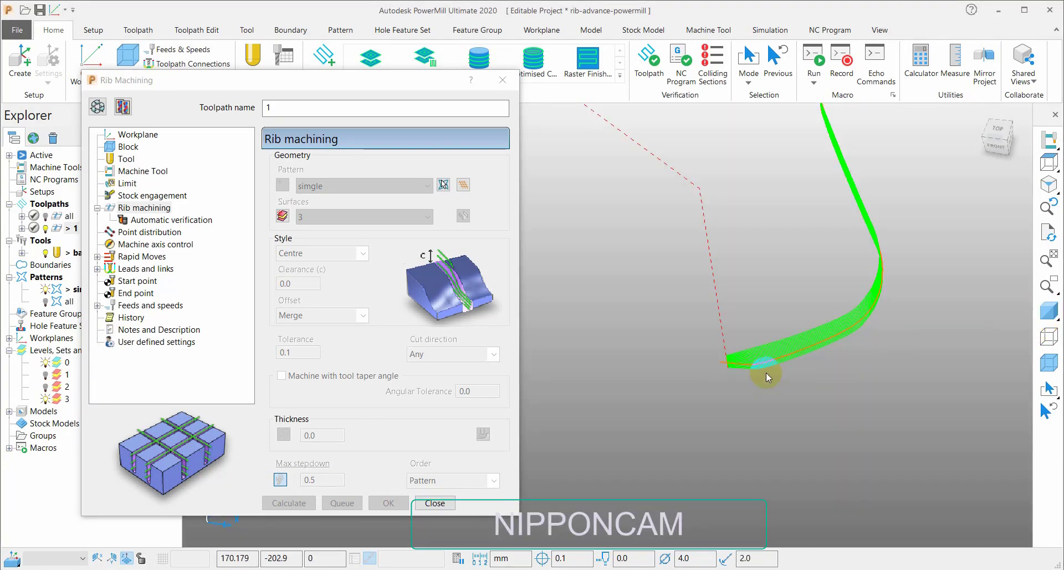
middle_drag(768, 377, 684, 380)
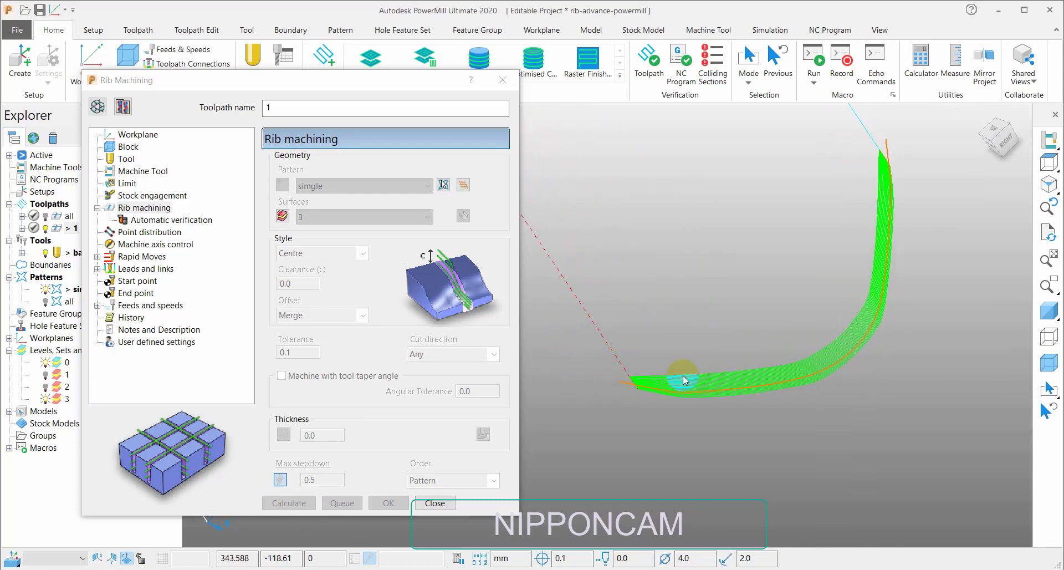
scroll(735, 377, up, 3)
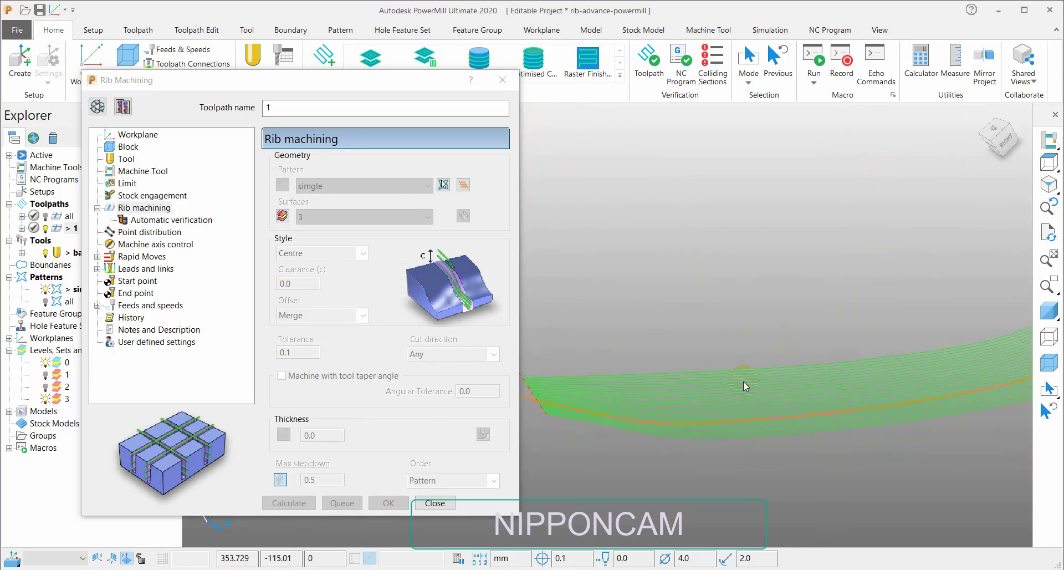
scroll(743, 383, down, 3)
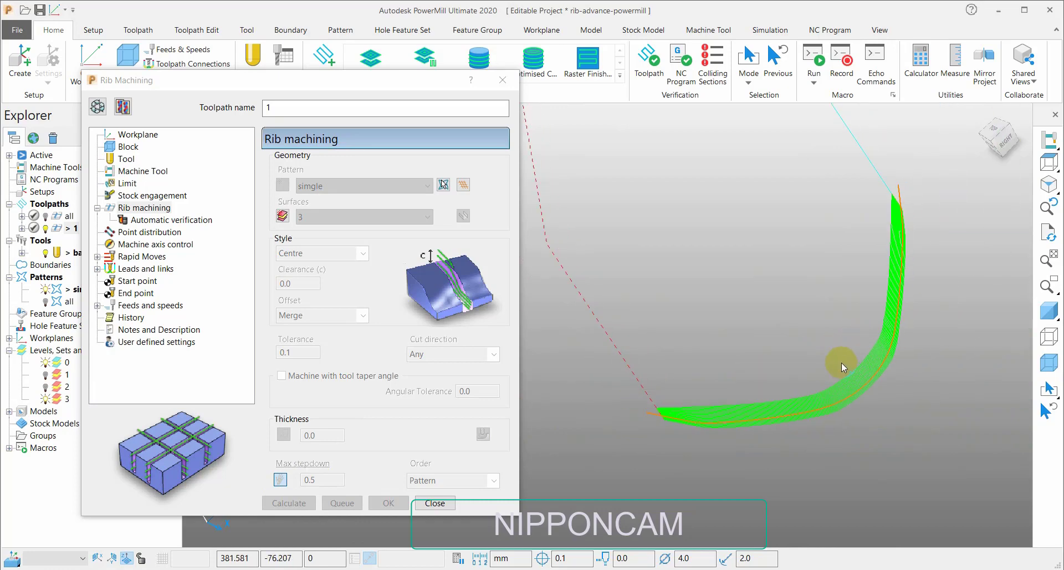
middle_drag(841, 362, 792, 409)
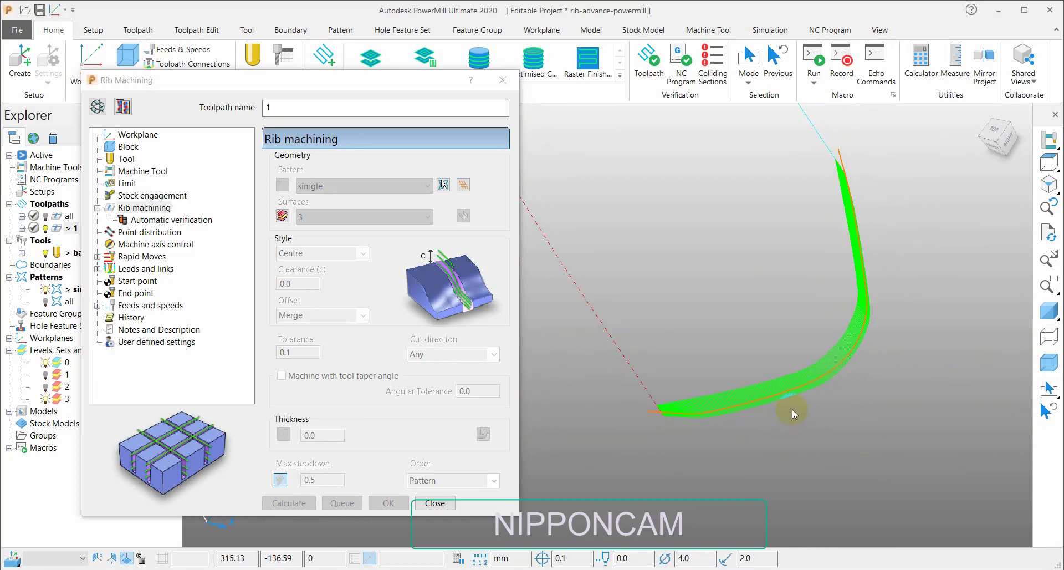
click(1050, 308)
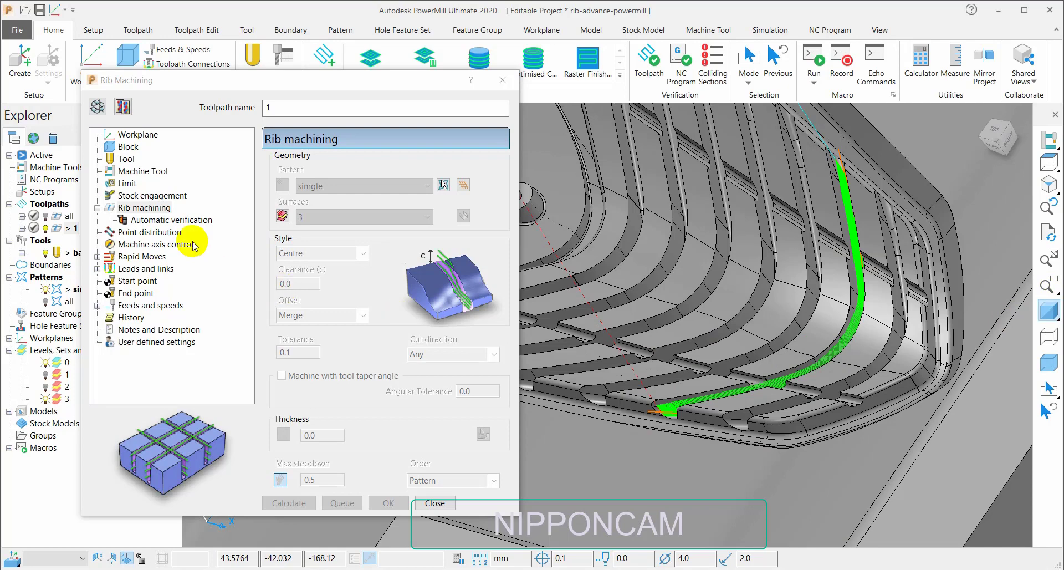
Copy toolpath 1 as rib-wall and calculate the copy with the Walls style and a max stepdown of 2.0.
click(130, 110)
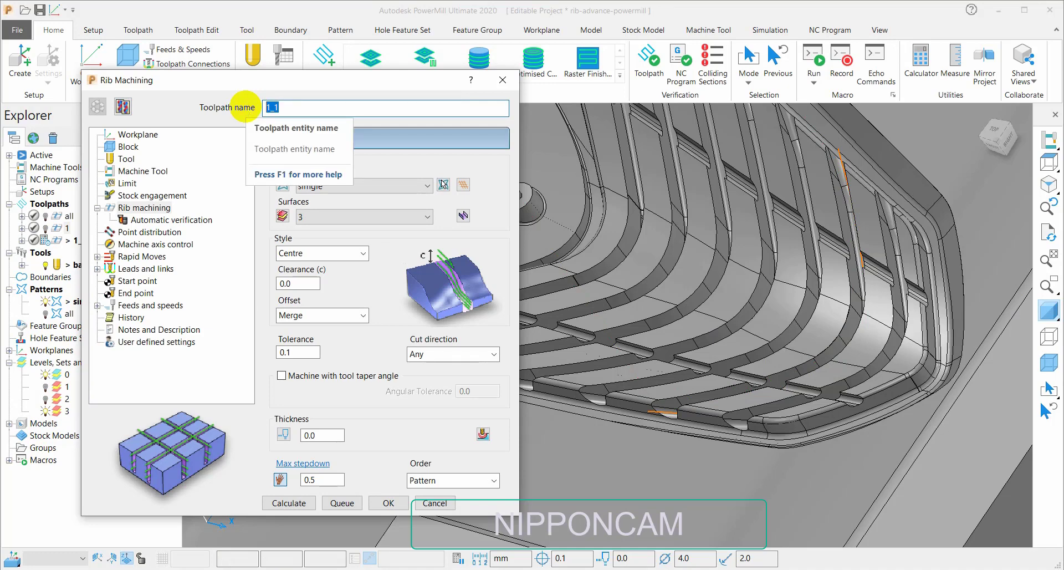
text(rib-wall)
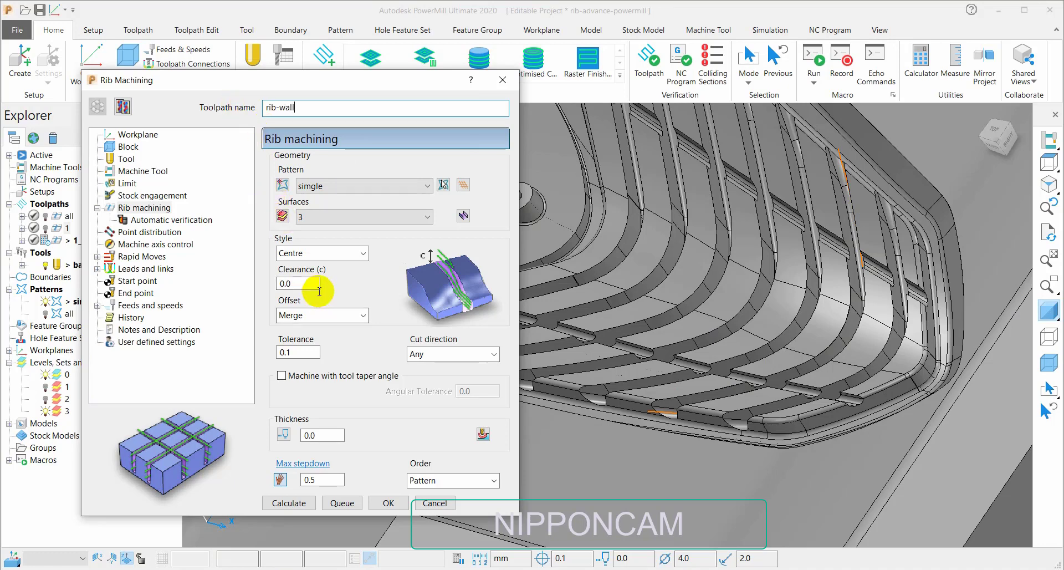
click(311, 257)
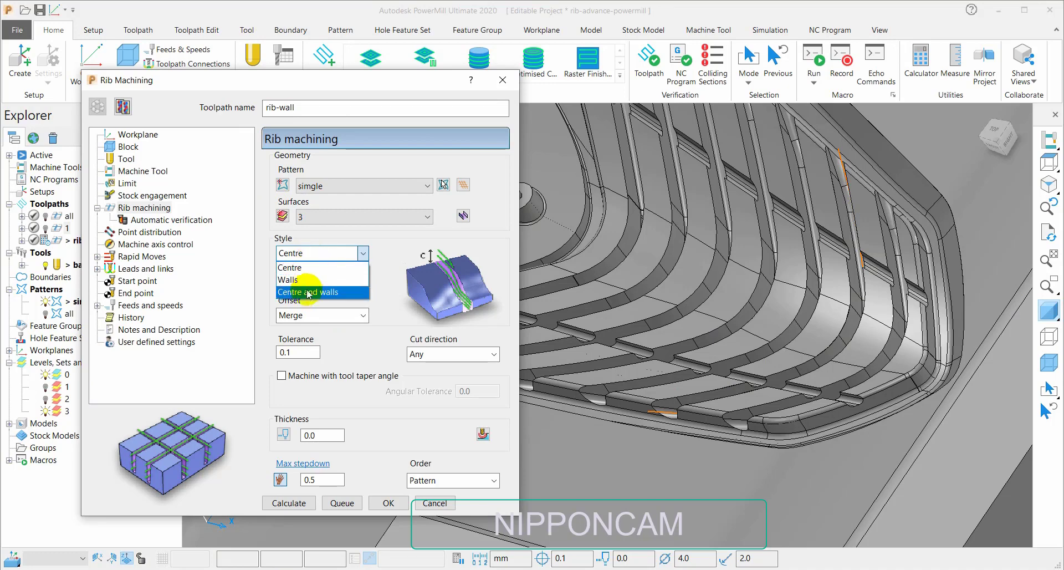
click(302, 285)
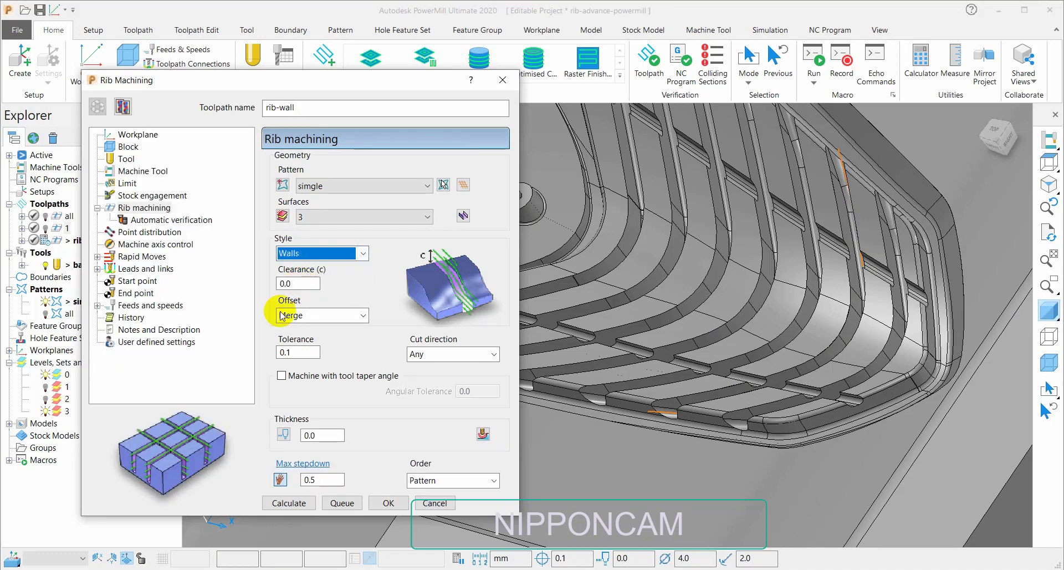
click(321, 480)
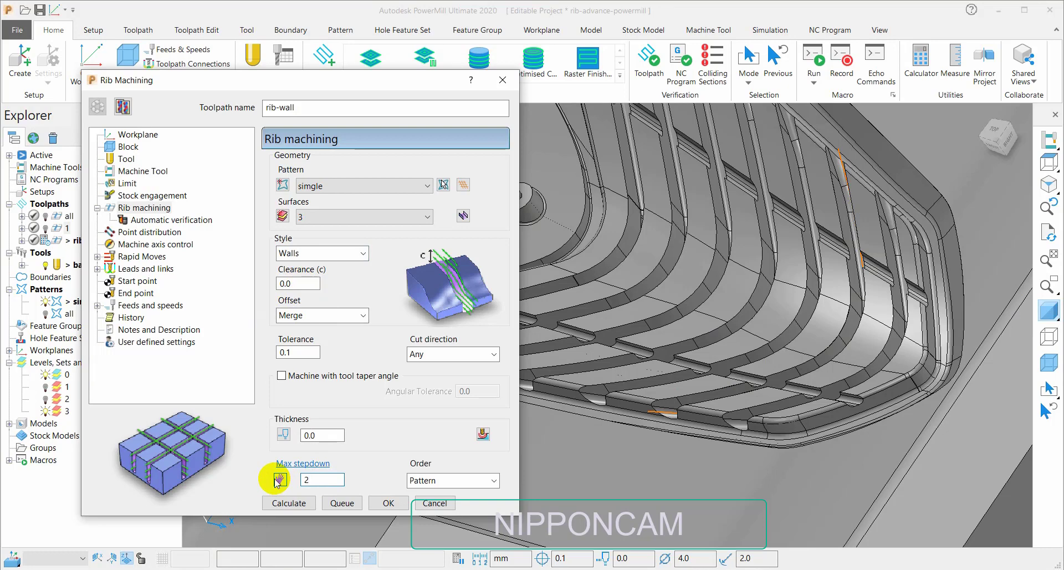
click(298, 506)
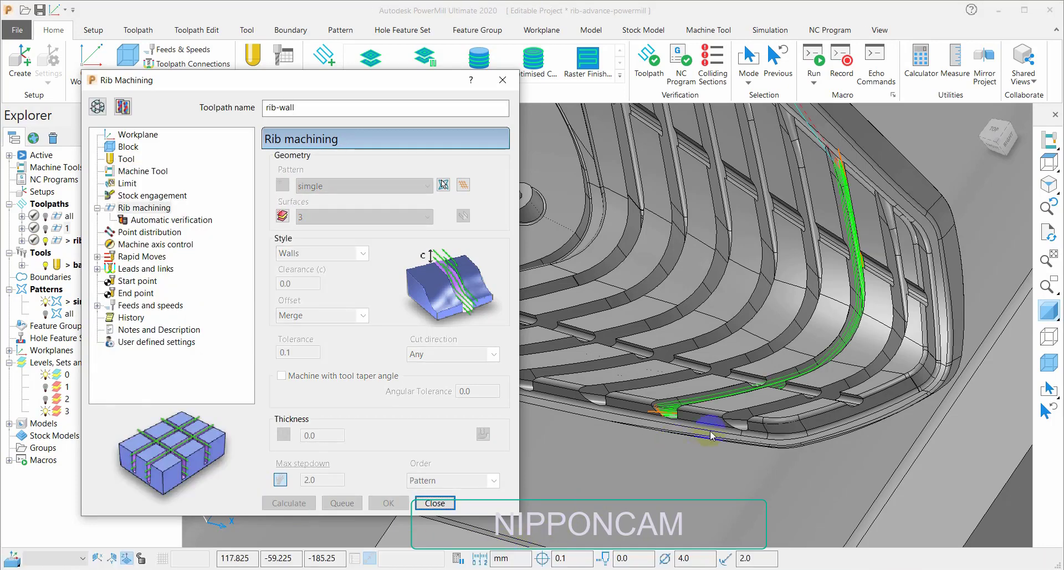
Examine the rib-wall passes along the rib walls and how they link at the rib's lower end.
click(747, 411)
scroll(747, 411, up, 3)
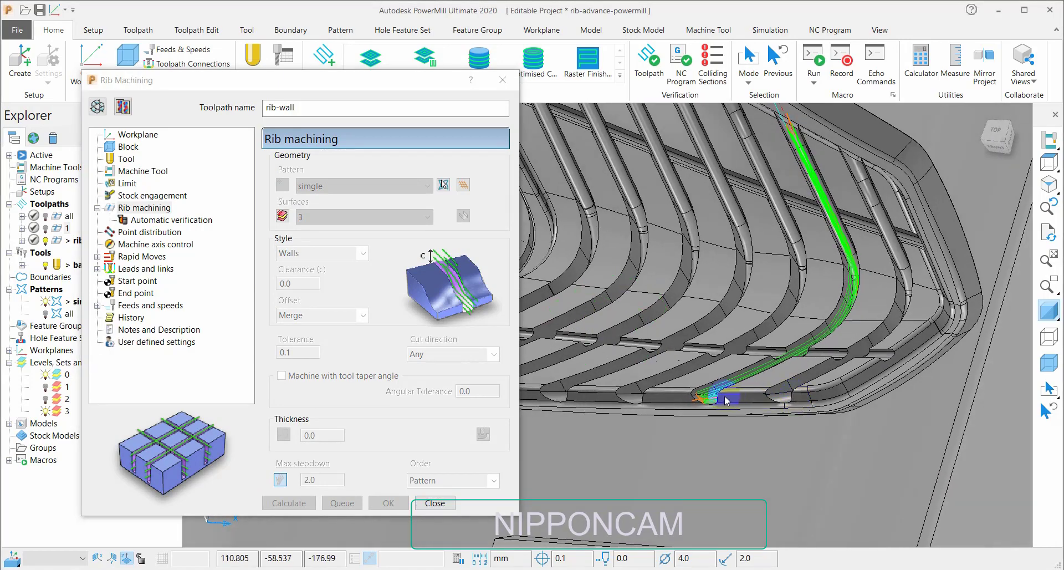
scroll(720, 409, up, 5)
scroll(679, 406, down, 4)
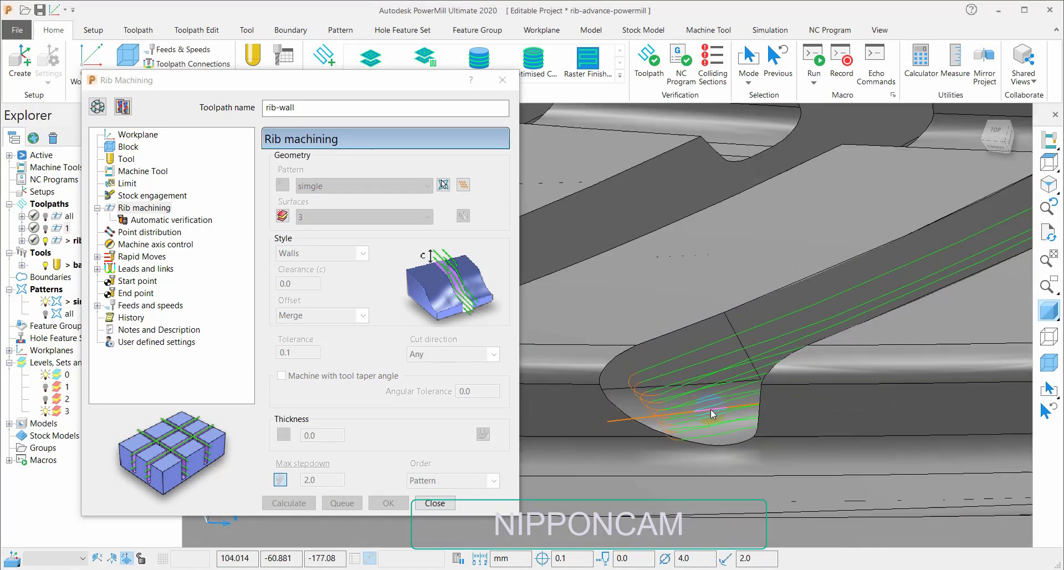
scroll(686, 416, down, 4)
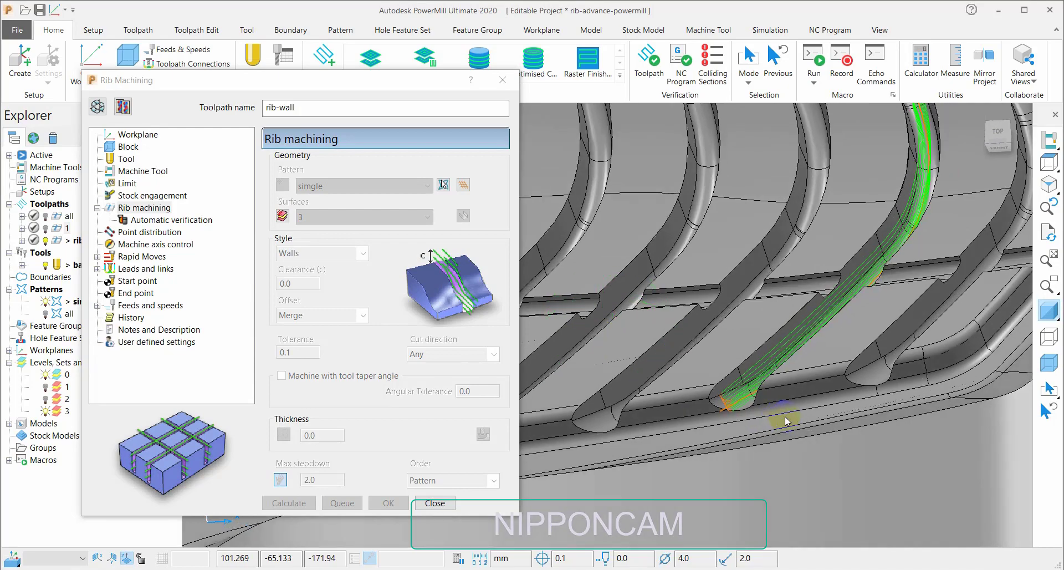
middle_drag(706, 413, 813, 419)
scroll(801, 414, up, 3)
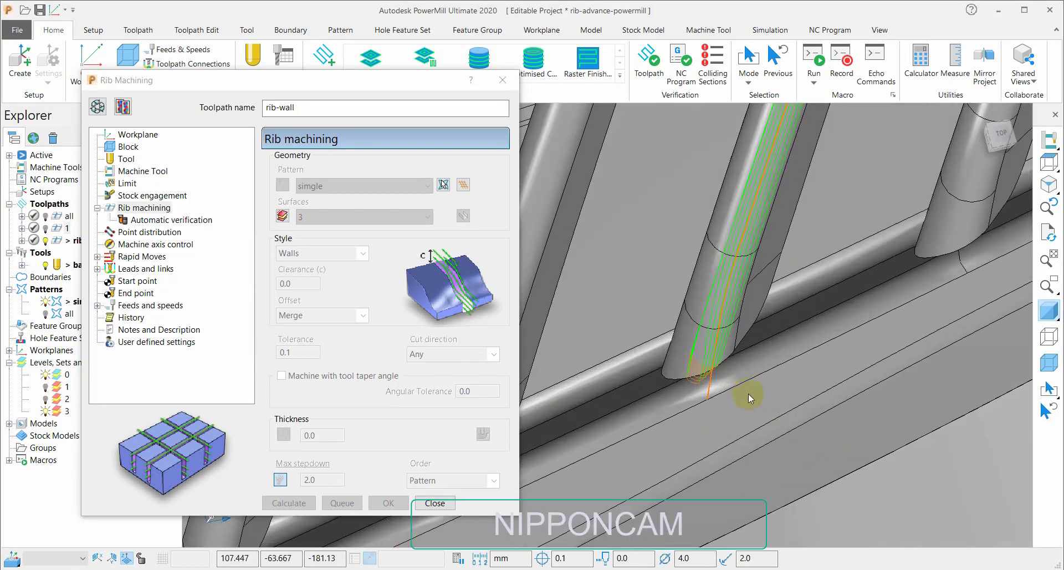
scroll(742, 323, up, 2)
middle_drag(742, 323, 714, 343)
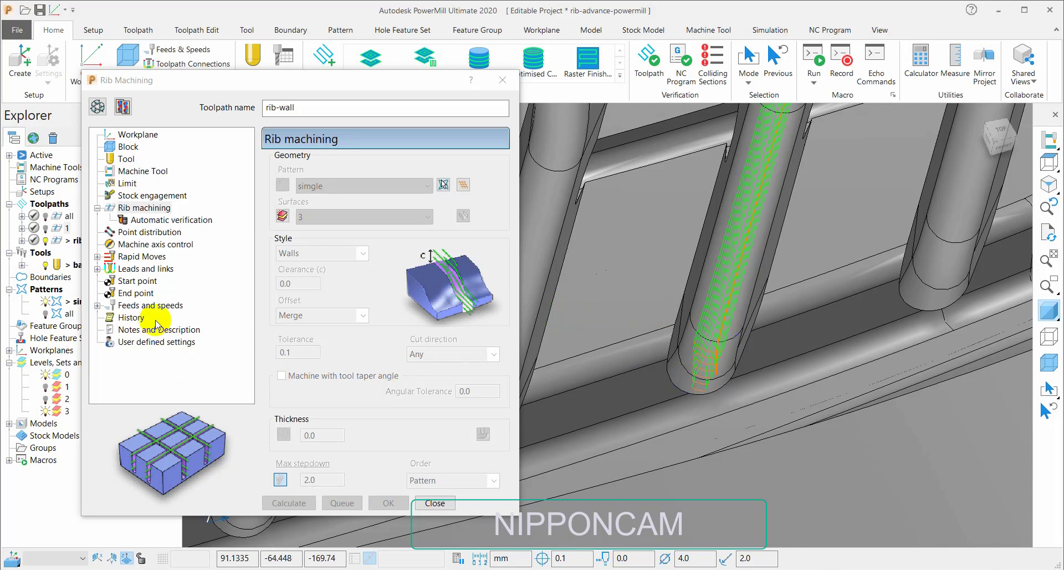
Open the Links settings of the rib-wall toolpath and make the calculated toolpath editable again.
click(96, 268)
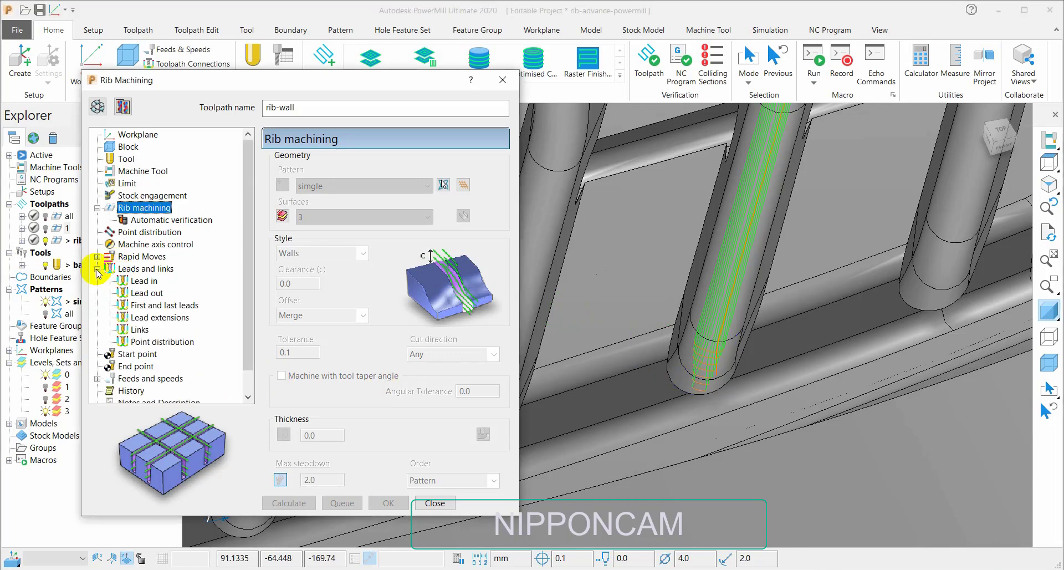
click(144, 331)
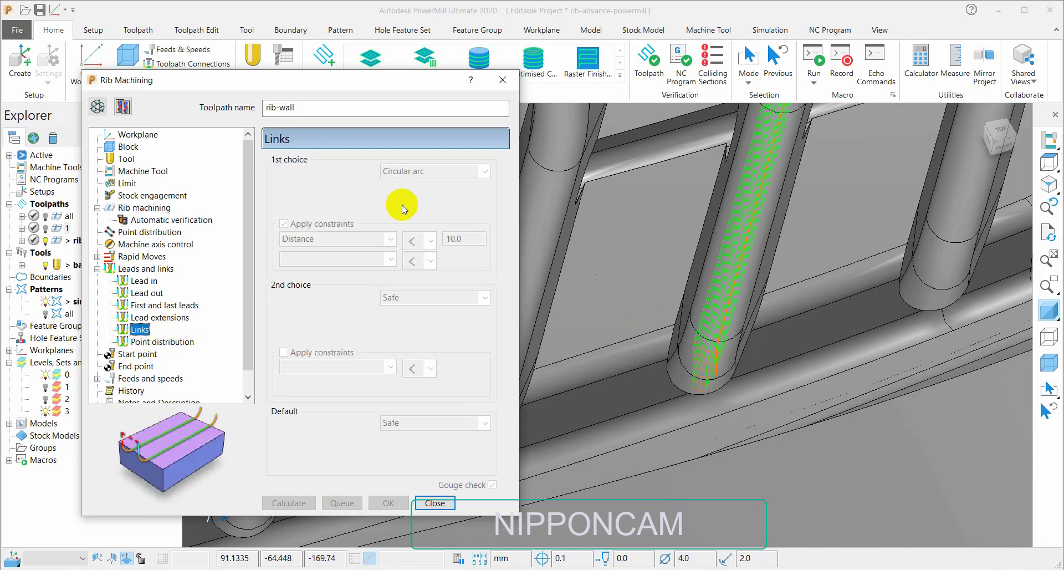
click(97, 106)
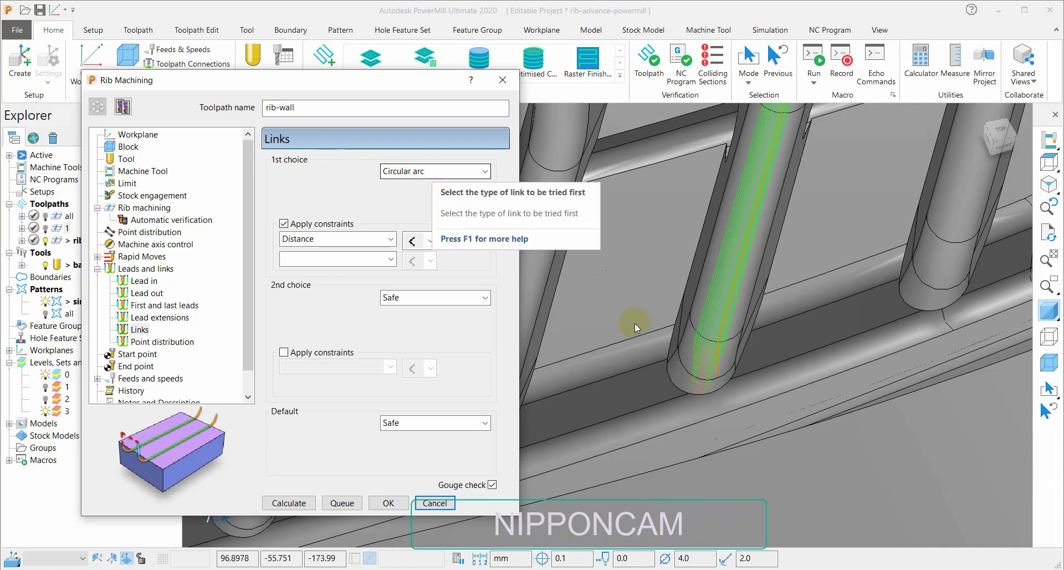
Set the rib-wall toolpath's max stepdown to 0.3 and recalculate it.
scroll(737, 409, up, 4)
middle_drag(737, 408, 681, 414)
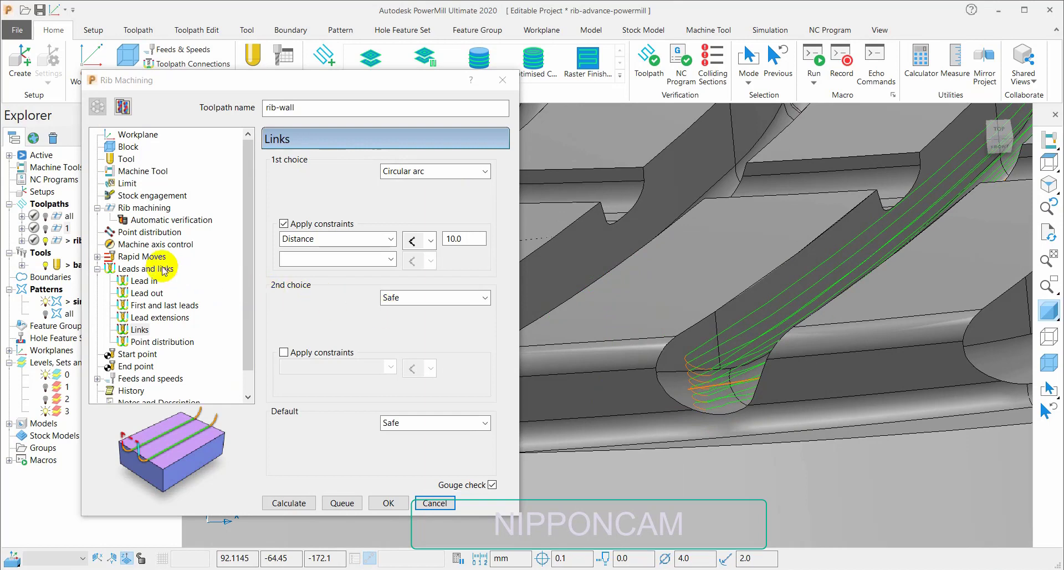
click(146, 210)
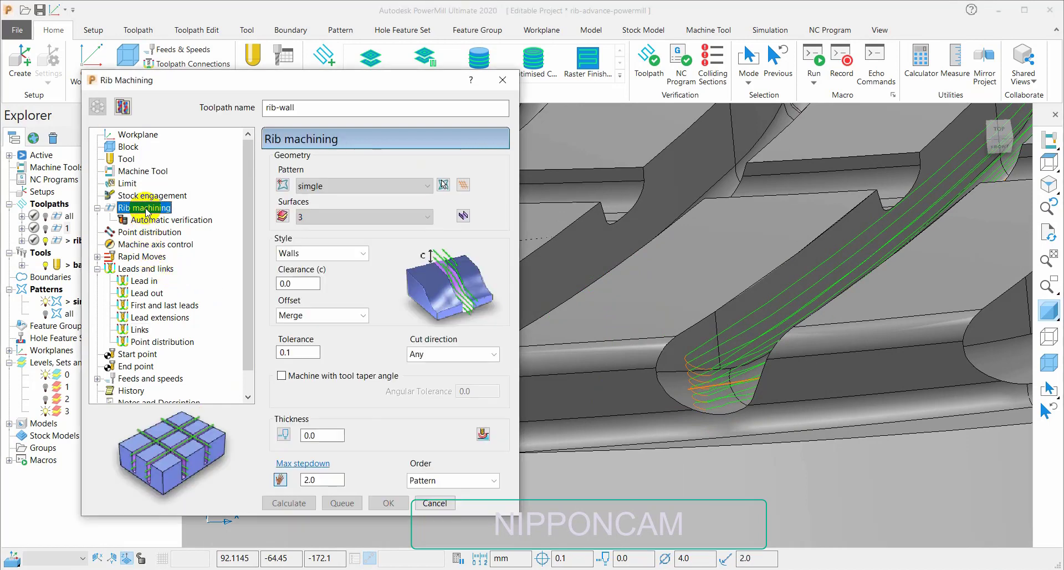
double_click(325, 479)
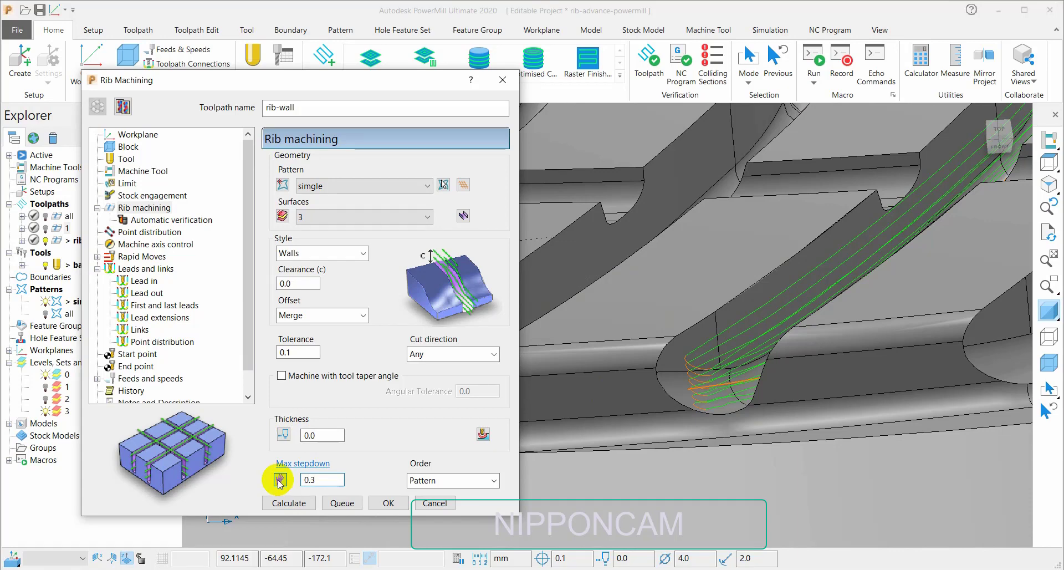
click(292, 504)
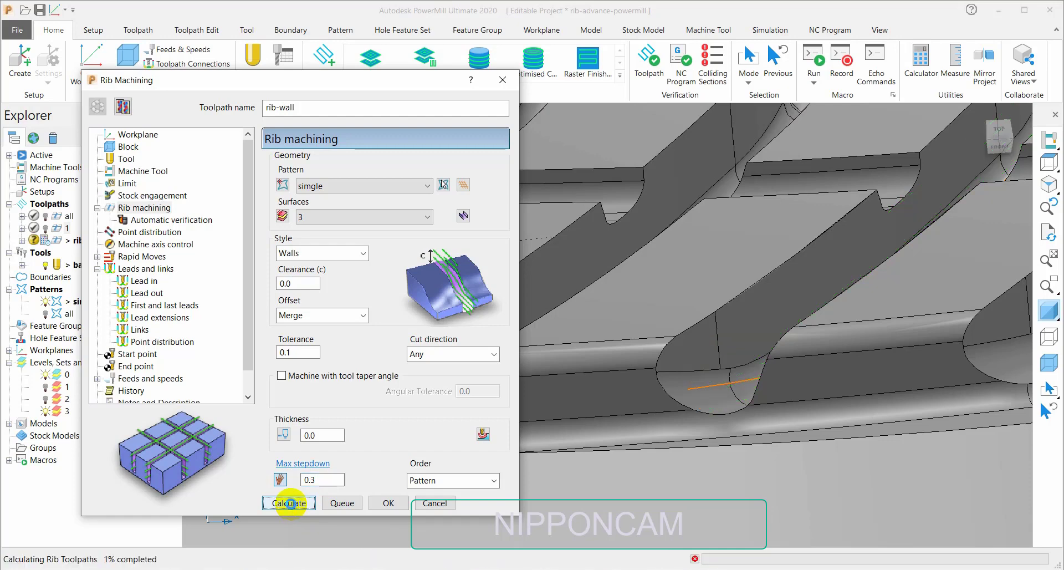